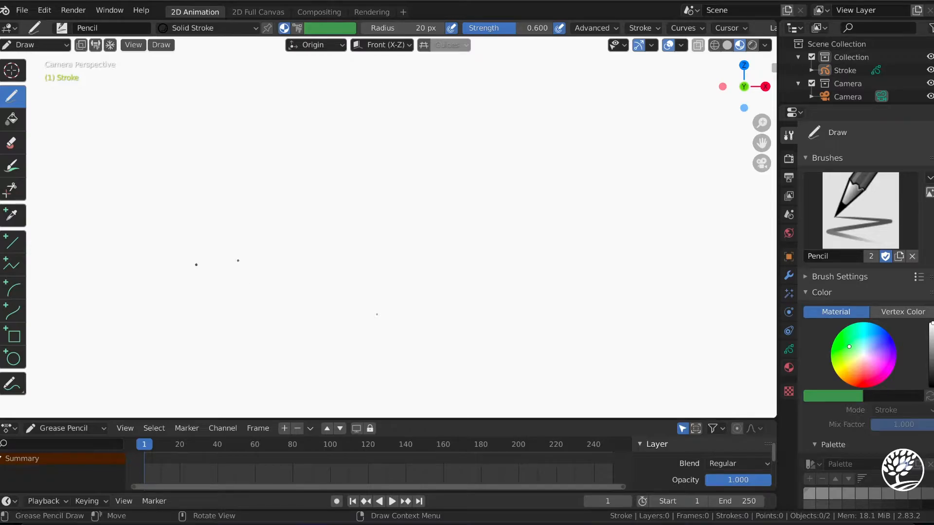
left_click_drag(266, 292, 260, 256)
mouse_move(287, 211)
left_mouse_down()
mouse_move(401, 267)
mouse_move(399, 334)
mouse_move(429, 188)
mouse_move(381, 170)
mouse_move(383, 154)
left_mouse_up()
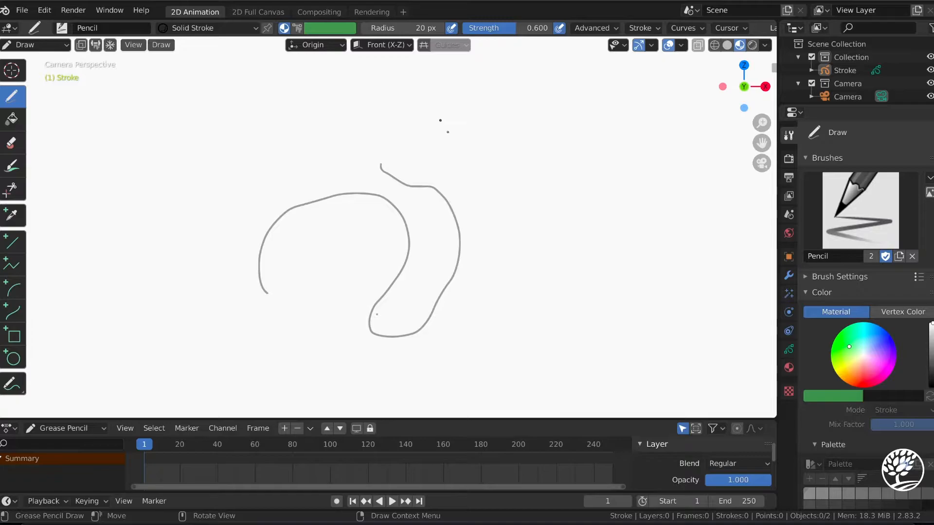
left_click_drag(464, 142, 324, 219)
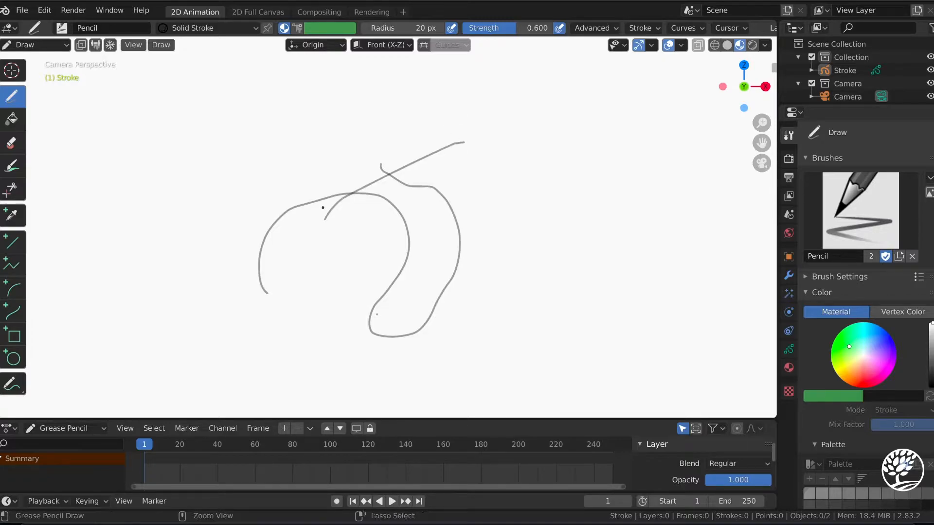
key("ctrl+z")
key("ctrl+z")
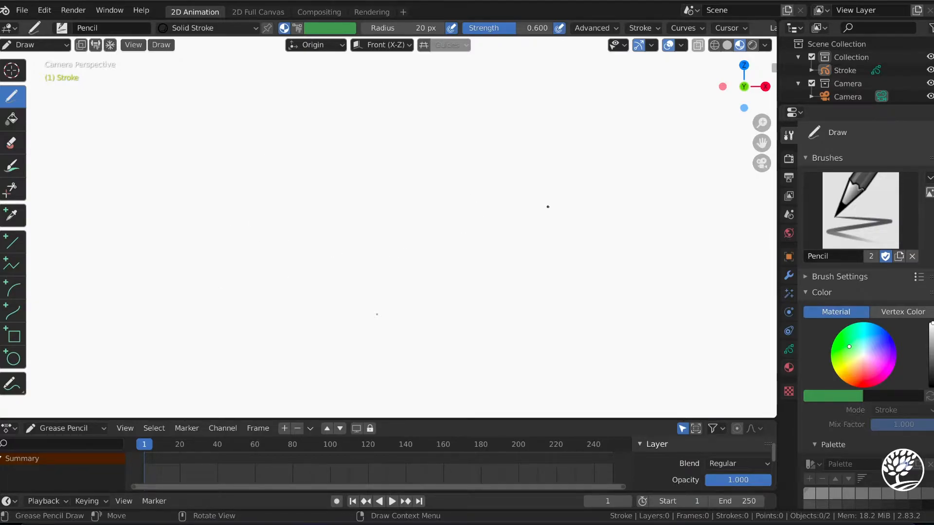
left_click_drag(340, 234, 464, 223)
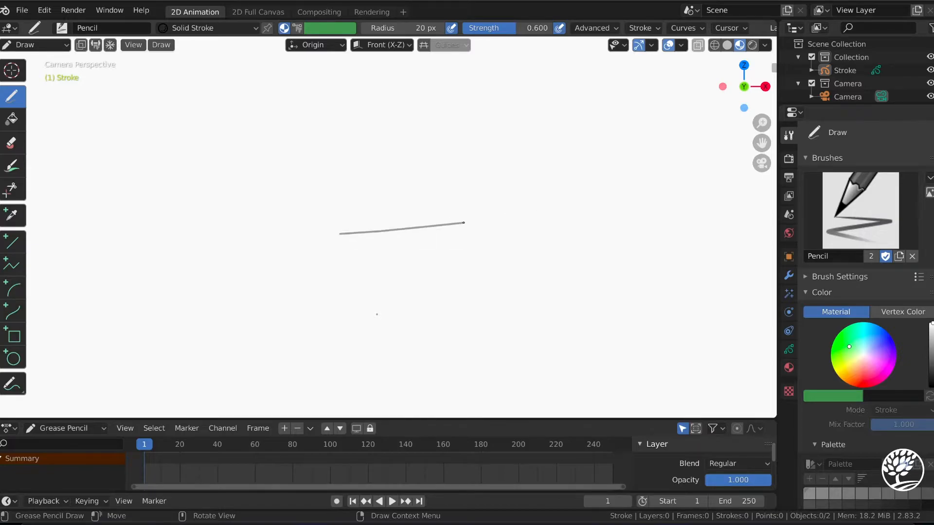
key("ctrl+z")
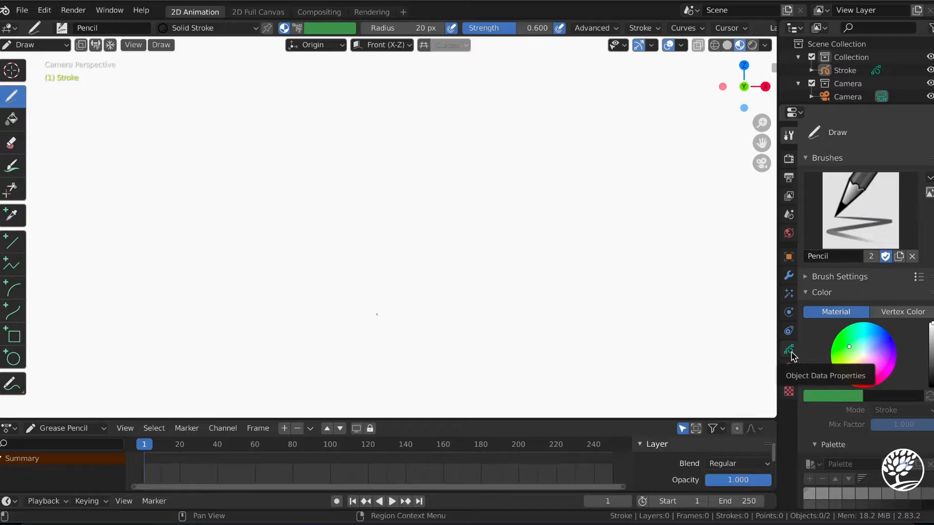
- Rename the Lines layer of the Stroke object as play in its object data properties
left_click(788, 350)
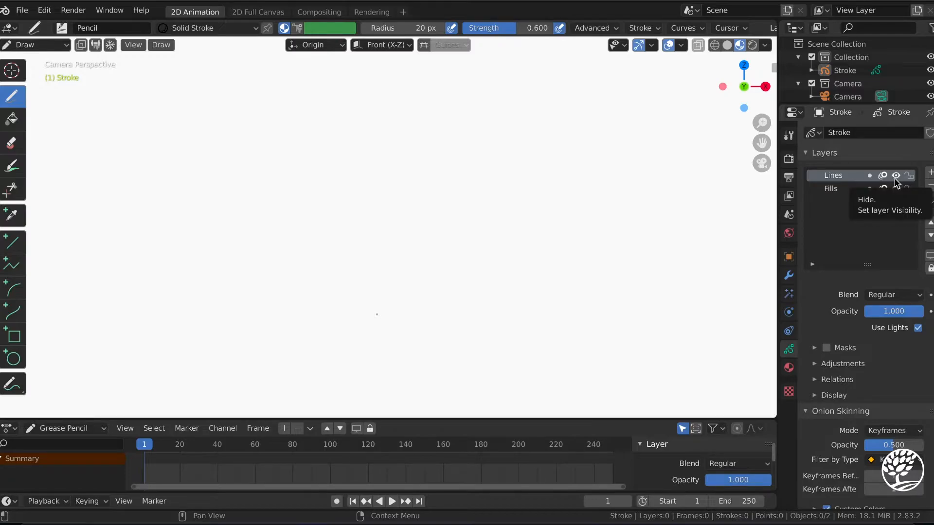
left_click(929, 174)
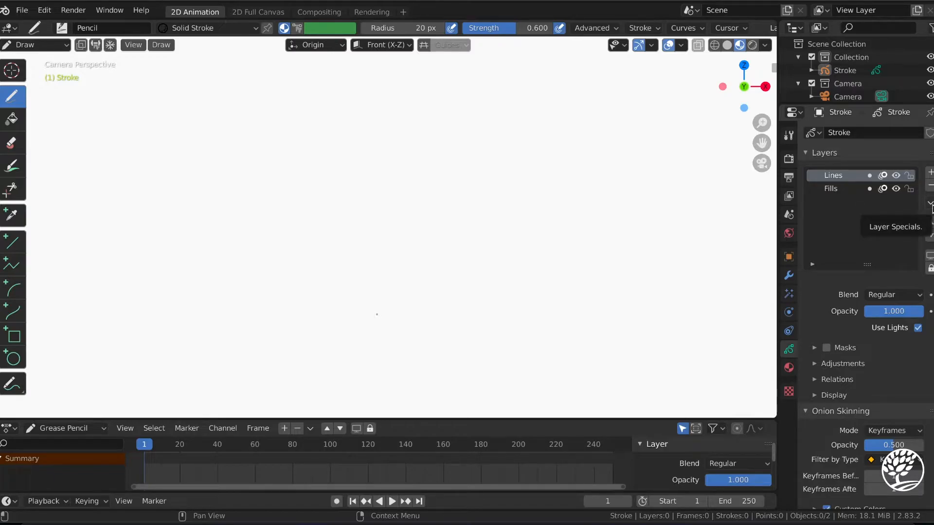
double_click(848, 181)
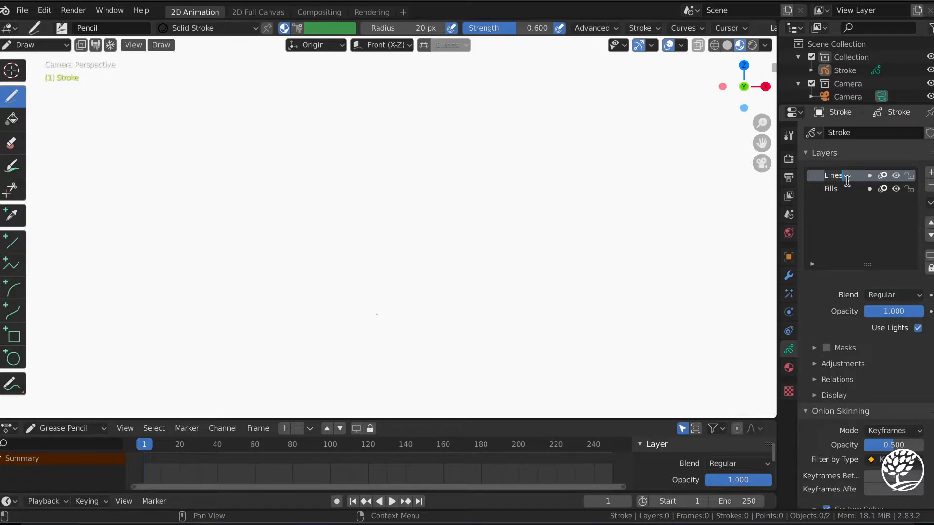
type("play")
- Rename the Fills layer of the Stroke object as plan
double_click(845, 190)
key("BackSpace")
key("BackSpace")
key("BackSpace")
key("BackSpace")
key("BackSpace")
type("plan")
key("Return")
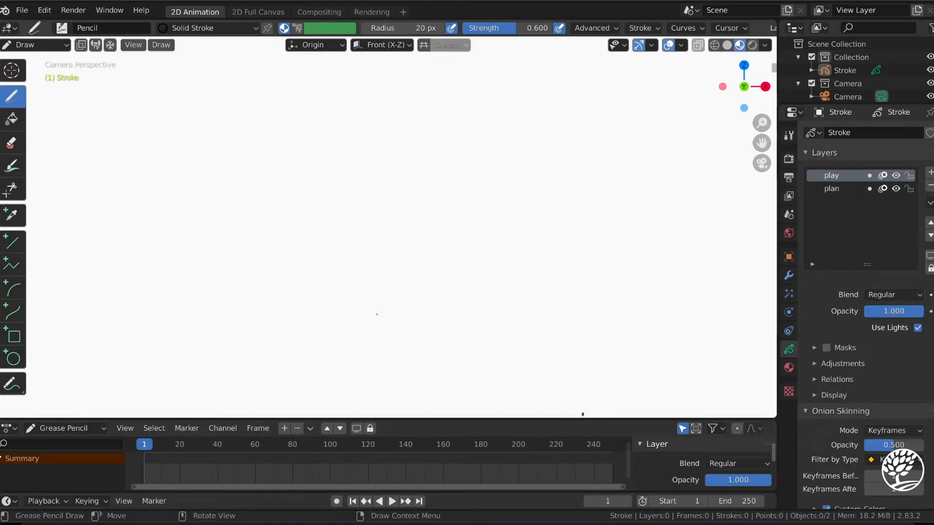
- Enlarge the timeline area and set the animation's end frame to 100
mouse_move(582, 414)
left_mouse_down()
mouse_move(582, 371)
mouse_move(569, 381)
left_mouse_up()
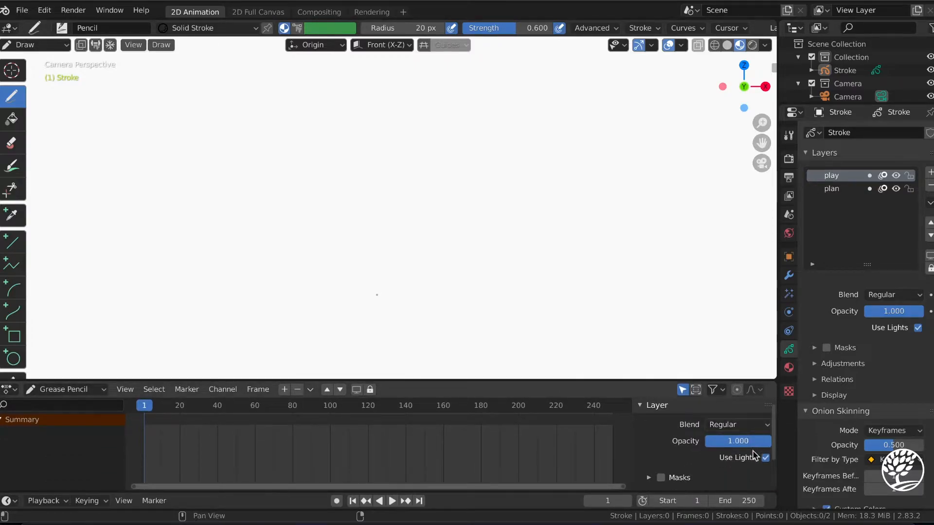
left_click(747, 500)
key("BackSpace")
key("BackSpace")
key("BackSpace")
type("100")
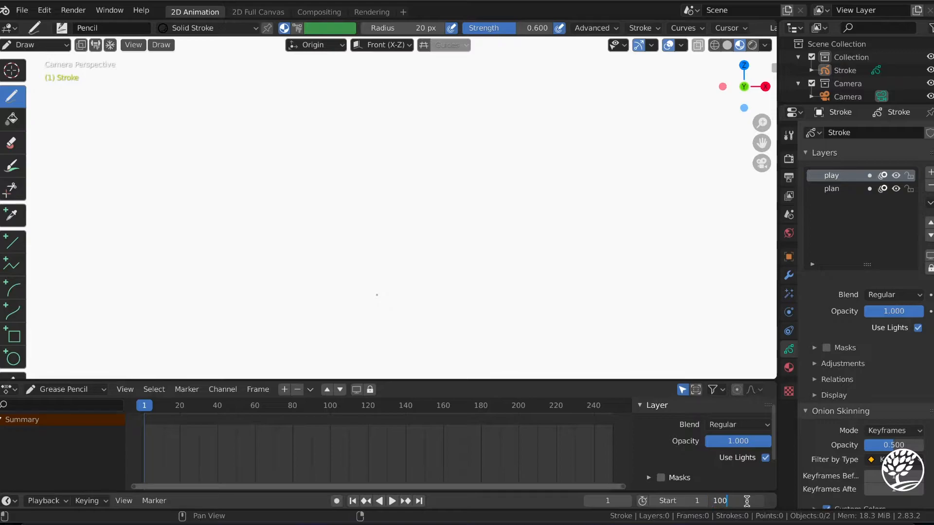
key("Return")
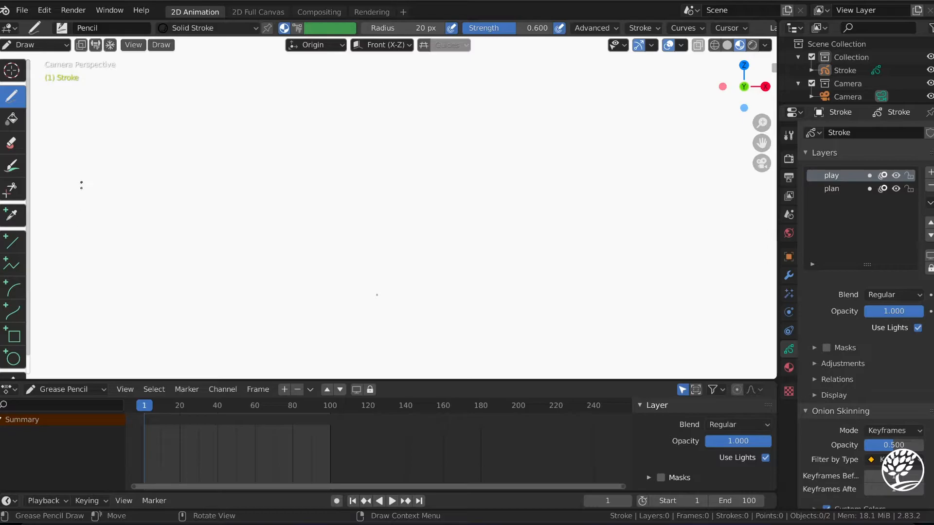
left_click_drag(80, 204, 84, 272)
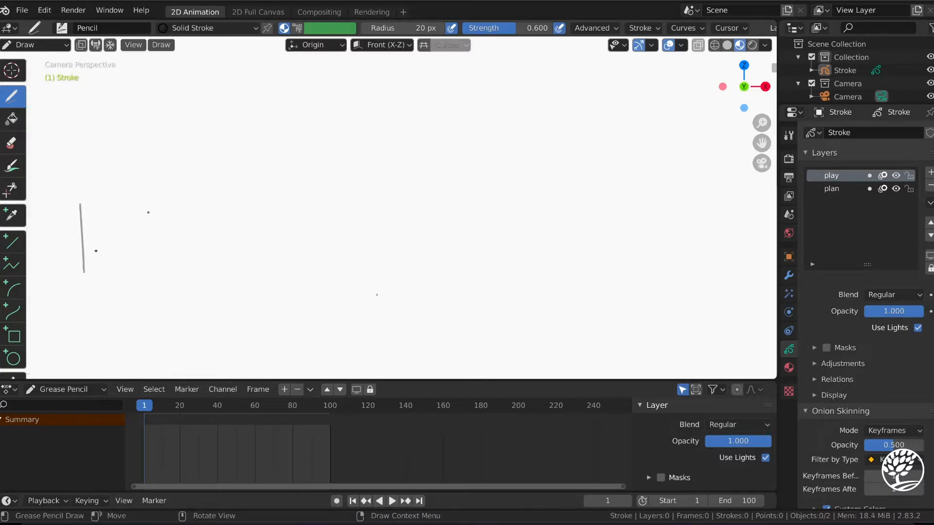
left_click_drag(230, 206, 230, 265)
left_click_drag(362, 197, 361, 261)
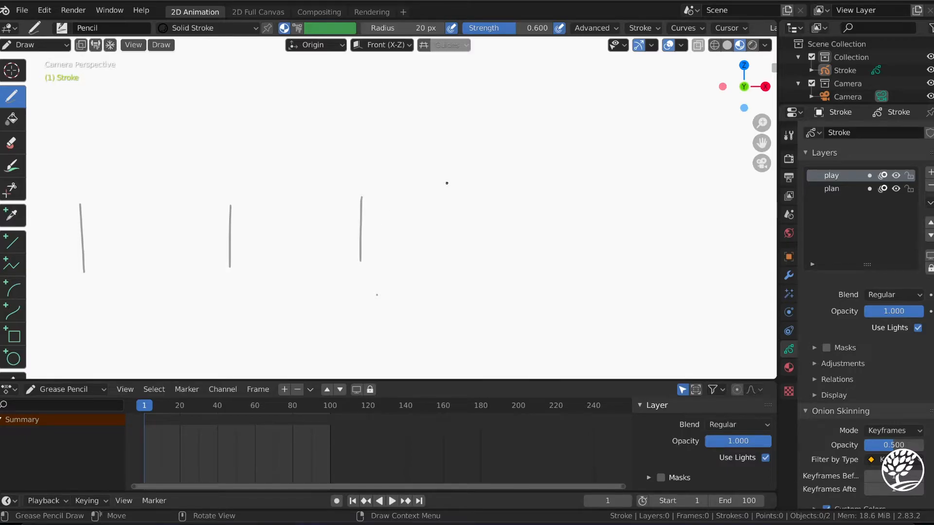
left_click_drag(473, 181, 470, 262)
key("ctrl+z")
key("ctrl+z")
key("ctrl+z")
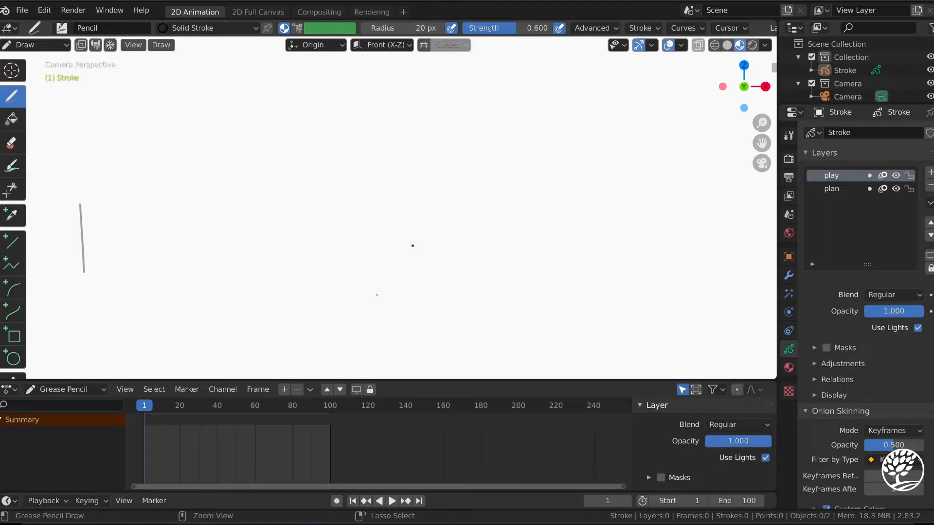
key("ctrl+z")
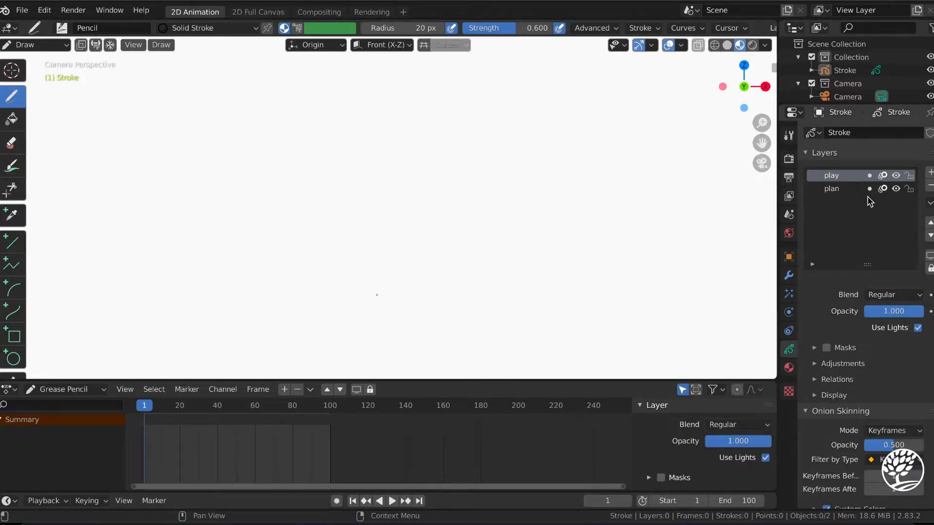
- Duplicate the plan layer and rename the lowest layer in the list as floor
left_click(840, 195)
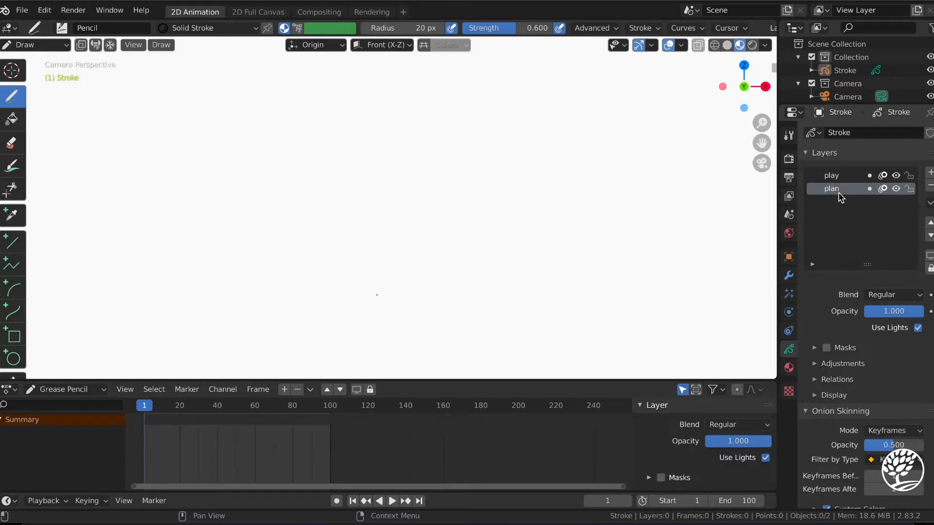
right_click(840, 195)
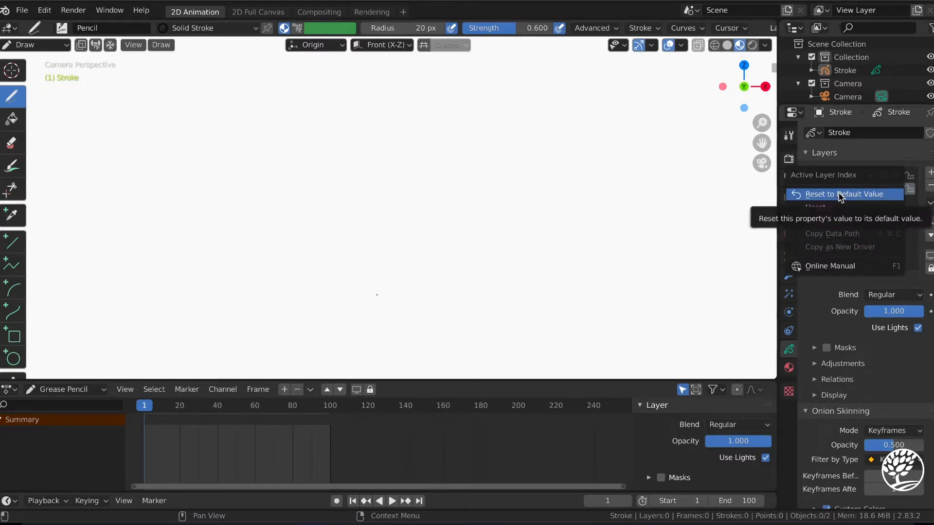
left_click(929, 203)
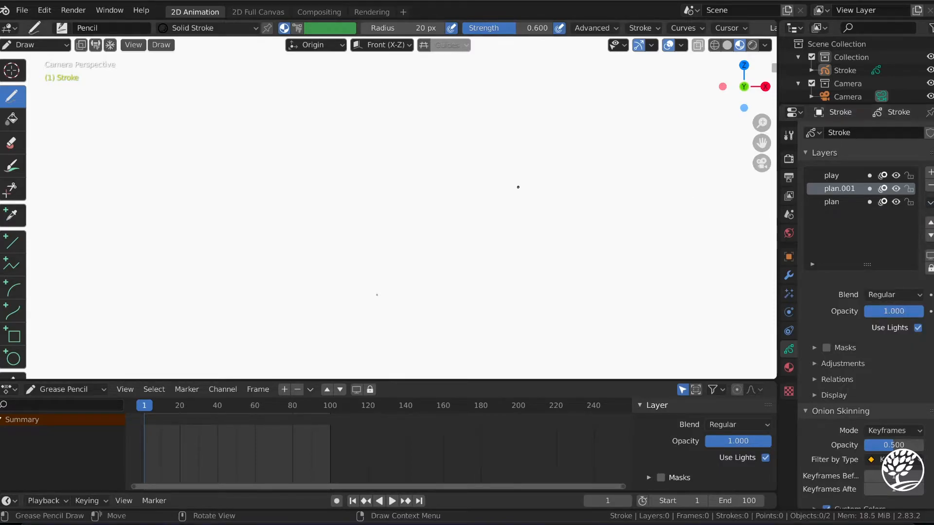
left_click(832, 202)
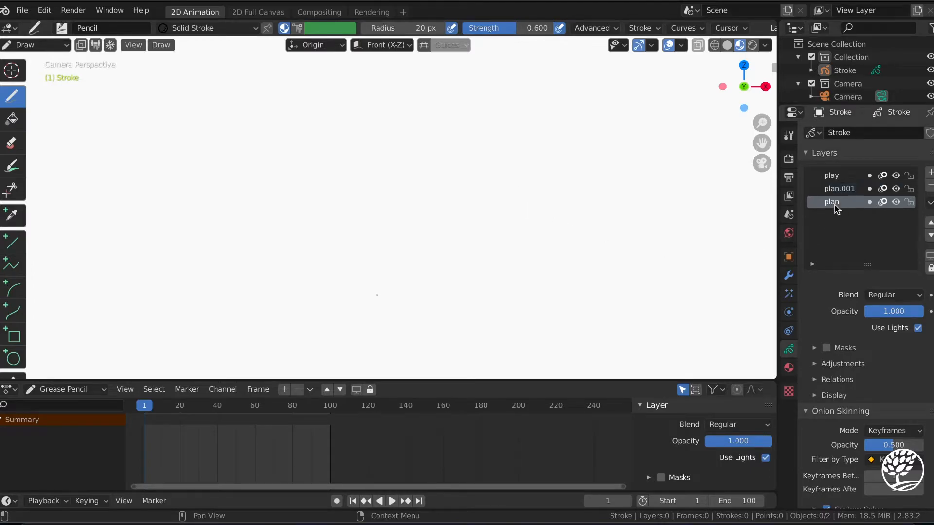
double_click(835, 204)
type("floor")
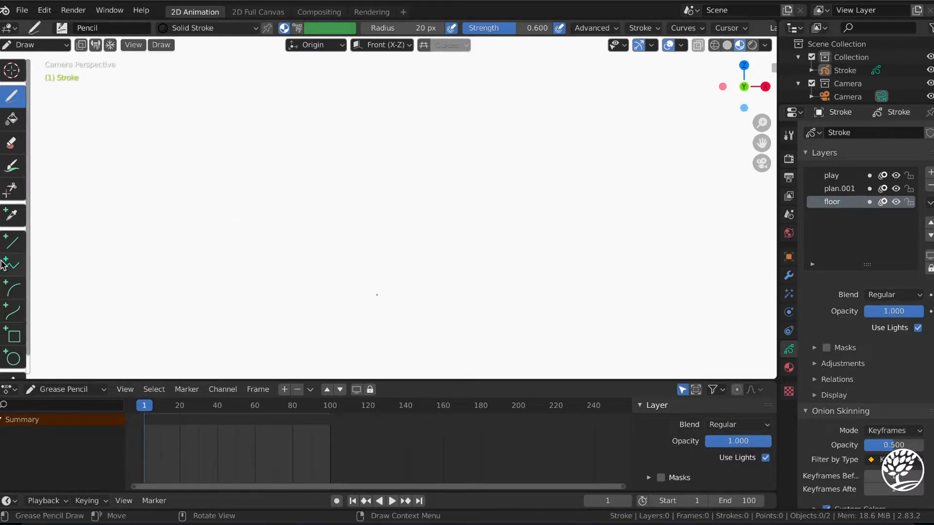
- Draw a long horizontal ground line on the floor layer with the Line tool, across the lower part of the canvas
left_click(12, 242)
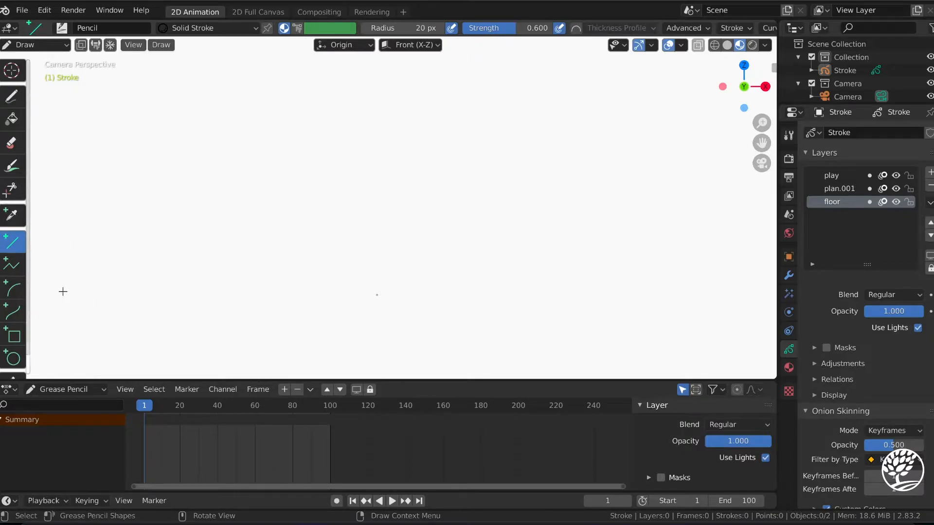
mouse_move(48, 280)
left_mouse_down()
mouse_move(122, 286)
mouse_move(371, 267)
mouse_move(569, 279)
left_mouse_up()
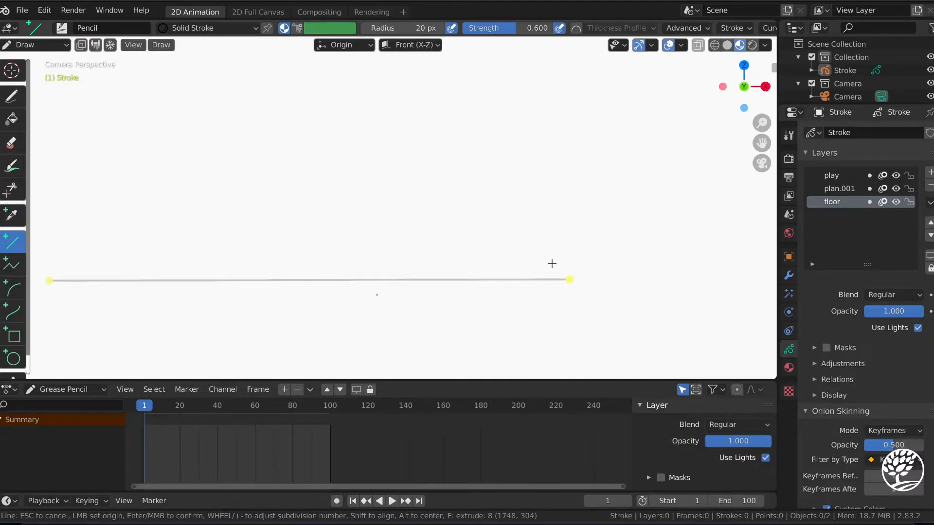
key("Return")
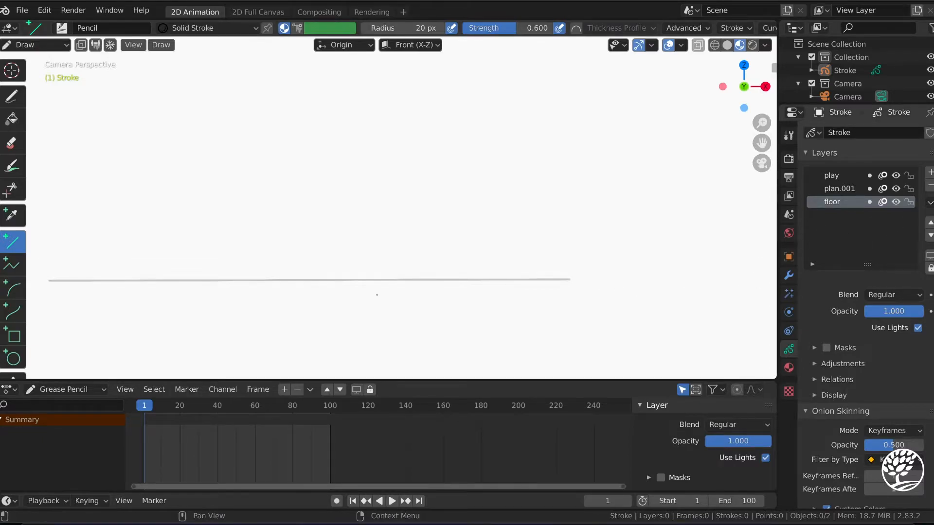
- Lock the floor and play layers and make plan.001 the active layer
left_click(909, 202)
left_click(908, 176)
left_click(838, 190)
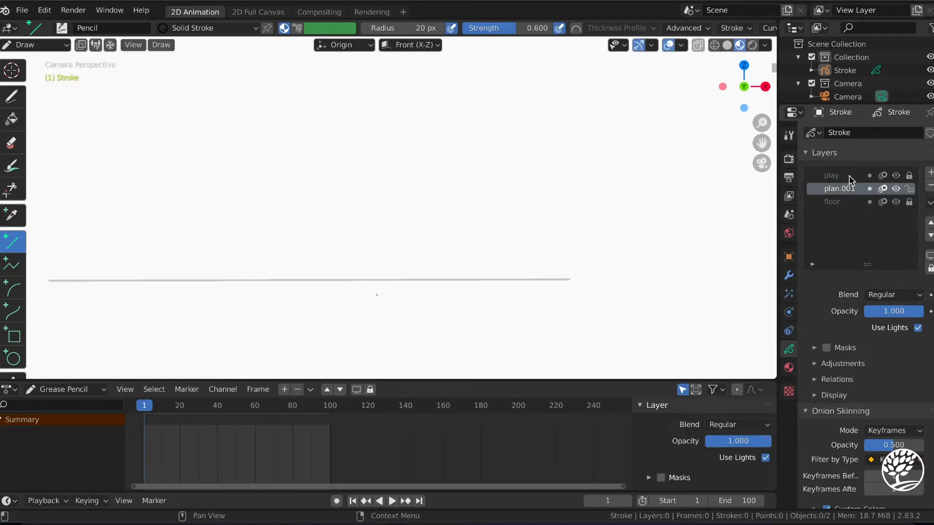
- Draw a small circle above the ground line on the plan.001 layer and partly fade its outline with the soft eraser
left_click(12, 97)
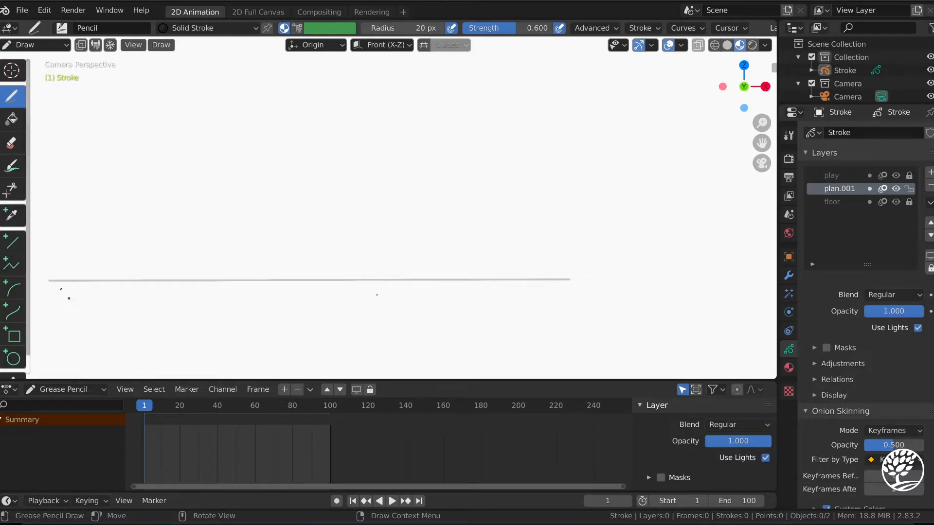
left_click(13, 359)
left_click_drag(206, 126, 207, 141)
left_click_drag(254, 188, 270, 188)
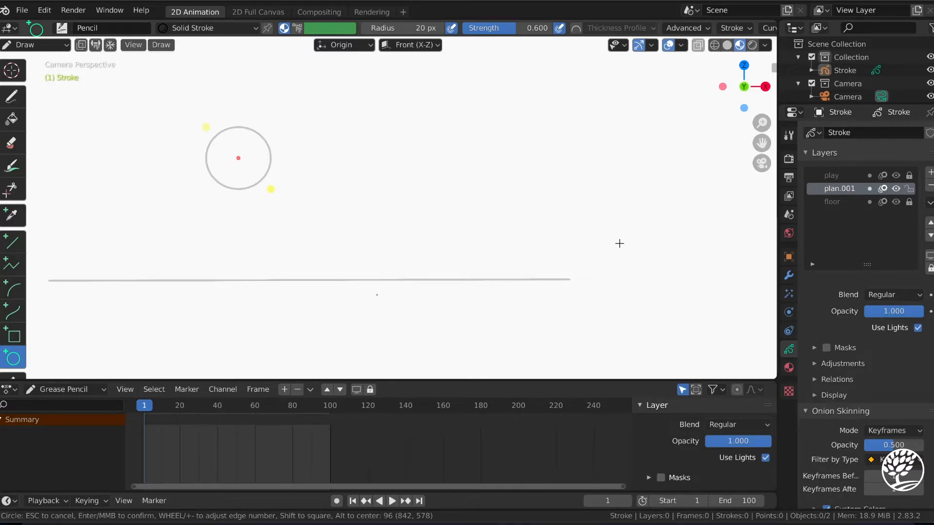
key("Return")
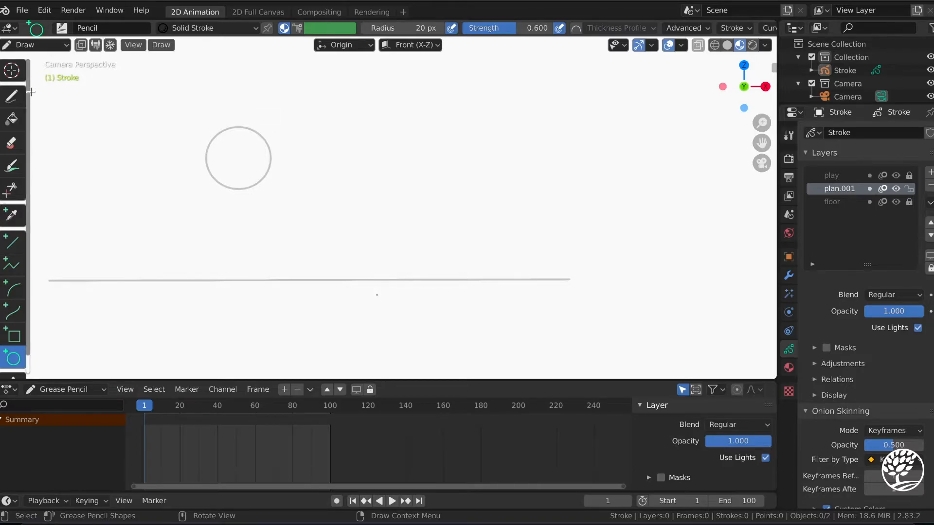
left_click(14, 141)
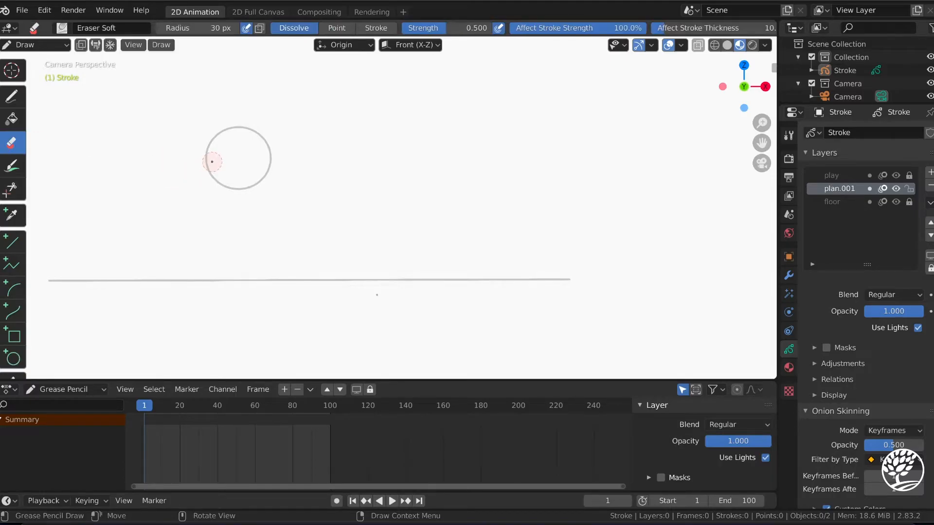
mouse_move(230, 126)
left_mouse_down()
mouse_move(208, 163)
mouse_move(225, 198)
mouse_move(264, 180)
mouse_move(262, 142)
mouse_move(223, 156)
mouse_move(264, 181)
mouse_move(216, 168)
mouse_move(263, 195)
mouse_move(239, 148)
left_mouse_up()
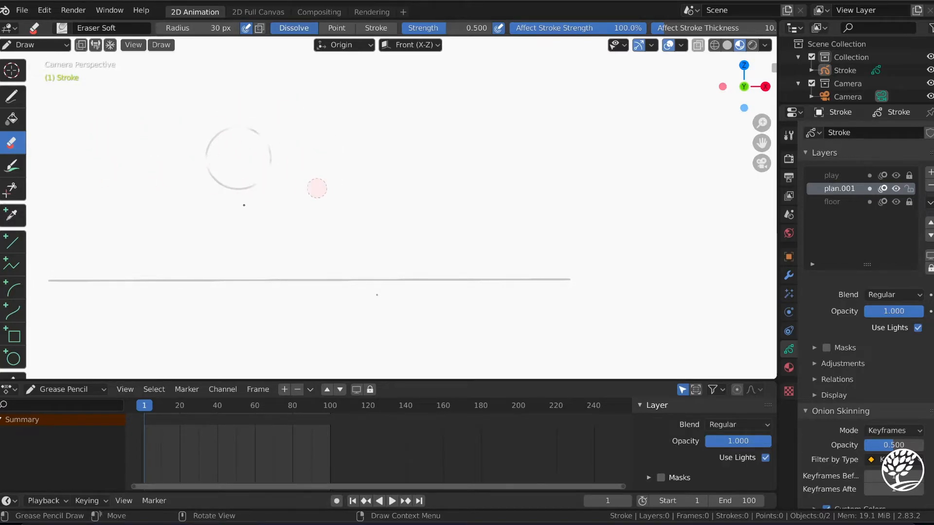
- Sketch nine pencil X marks along a ball's bouncing path, touching the ground line twice, and lock the plan.001 layer
left_click(11, 98)
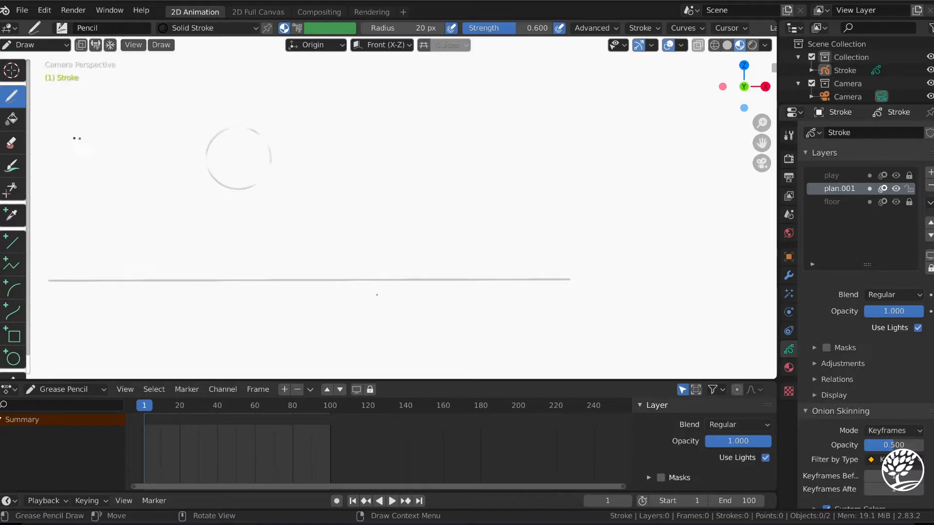
mouse_move(69, 125)
left_mouse_down()
mouse_move(110, 157)
mouse_move(81, 163)
left_mouse_up()
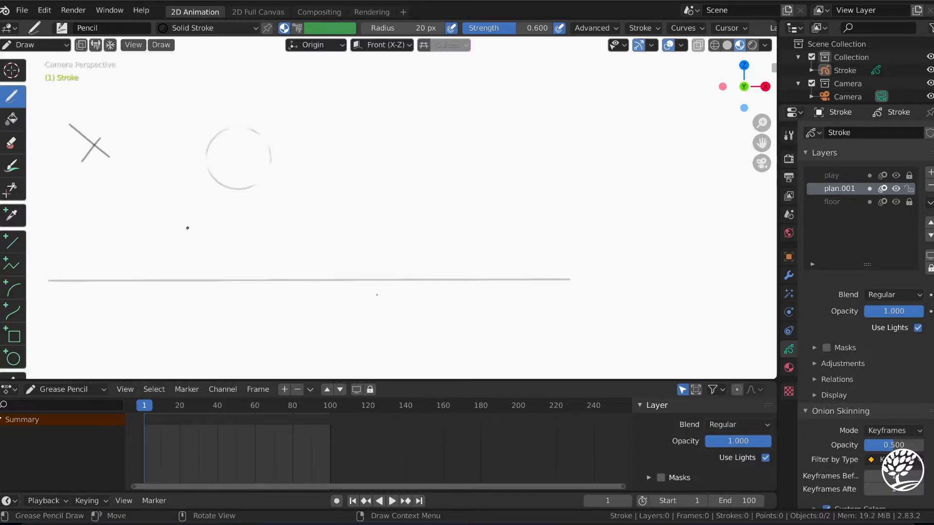
mouse_move(197, 248)
left_mouse_down()
mouse_move(205, 230)
mouse_move(214, 246)
left_mouse_up()
left_click_drag(244, 285, 264, 271)
left_click(282, 234)
mouse_move(304, 211)
left_mouse_down()
mouse_move(324, 232)
mouse_move(329, 214)
mouse_move(401, 218)
mouse_move(404, 201)
left_mouse_up()
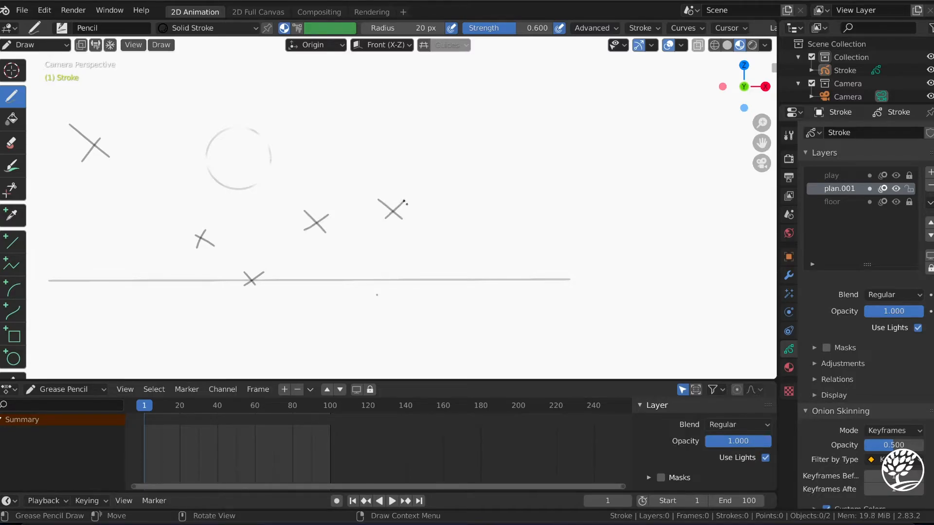
left_click_drag(472, 230, 480, 209)
mouse_move(489, 242)
left_mouse_down()
mouse_move(520, 264)
mouse_move(519, 238)
left_mouse_up()
mouse_move(538, 273)
left_mouse_down()
mouse_move(562, 290)
mouse_move(565, 273)
mouse_move(592, 266)
mouse_move(599, 244)
left_mouse_up()
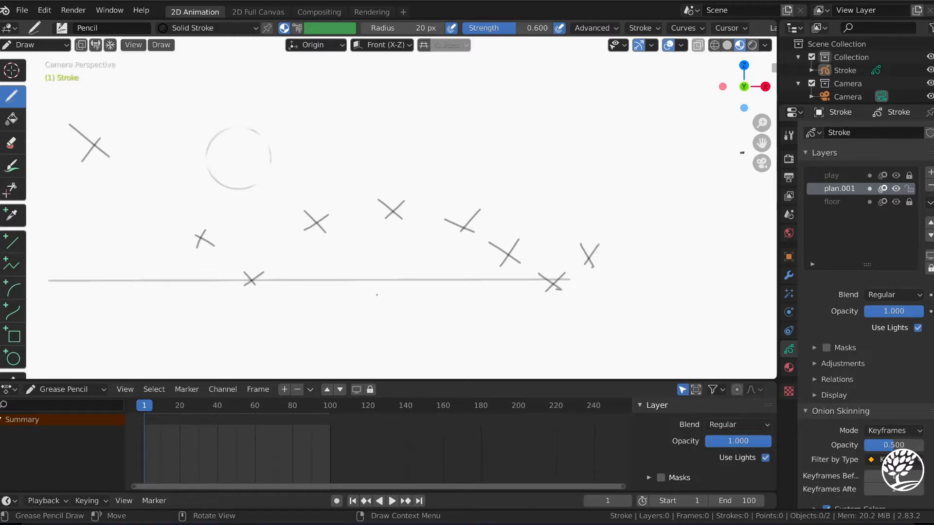
left_click(912, 192)
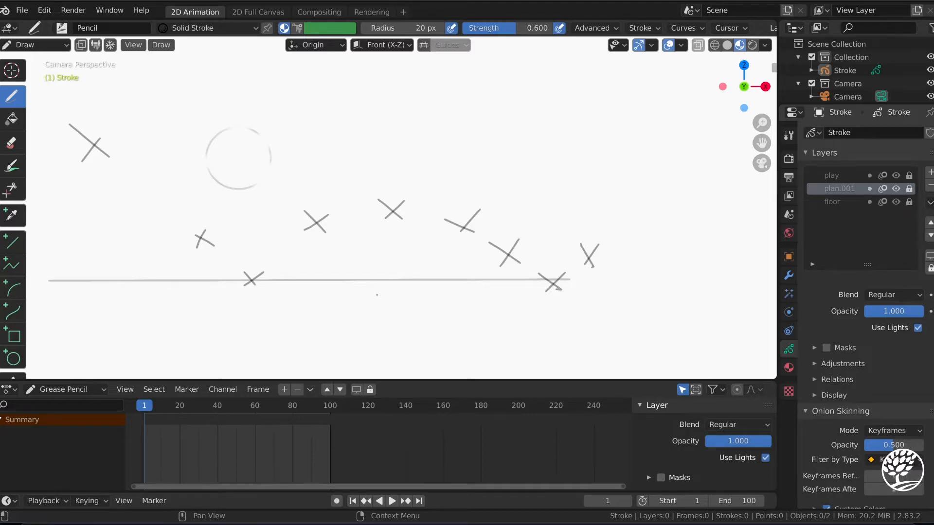
- Lower the opacity of the plan.001 layer to 0.362
left_click_drag(906, 315, 870, 315)
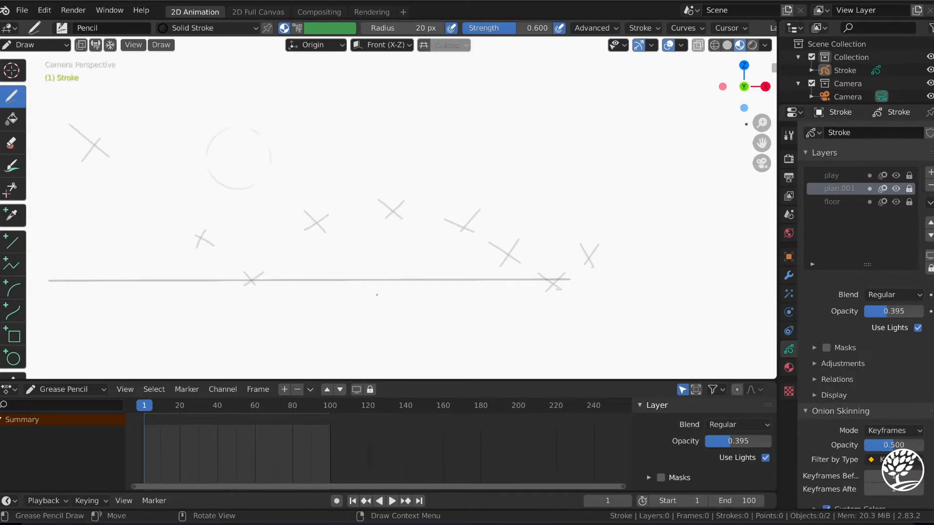
mouse_move(887, 311)
left_mouse_down()
mouse_move(874, 311)
mouse_move(885, 311)
left_mouse_up()
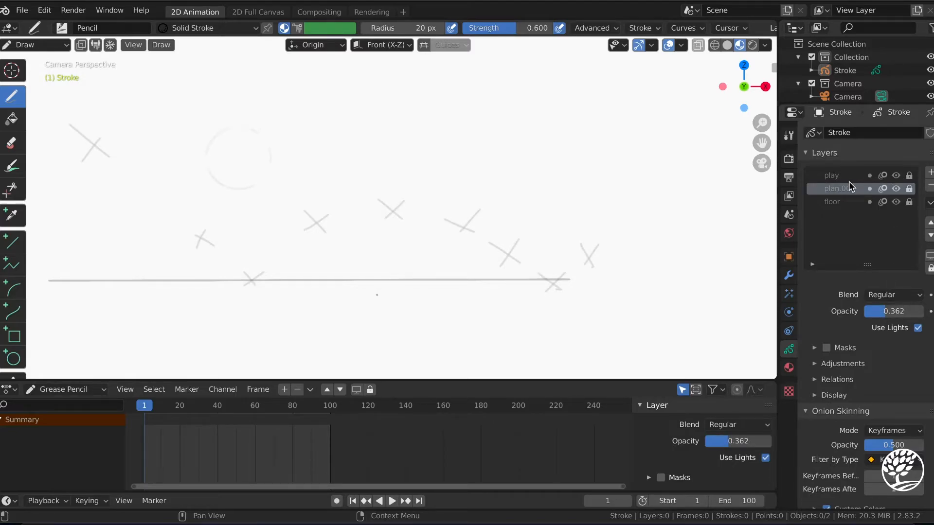
- Make play the active layer, unlock it, and select the Stroke object to list its layer channels
left_click(840, 177)
left_click(909, 175)
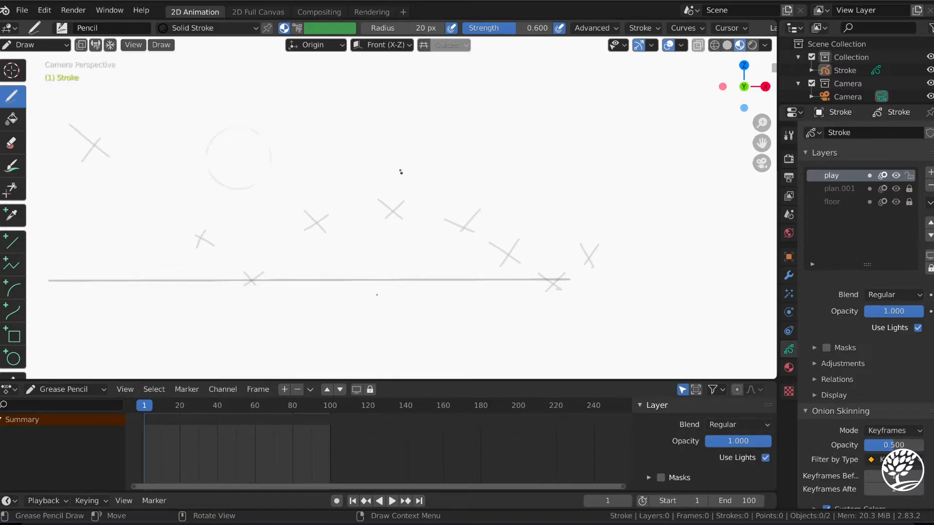
left_click(844, 71)
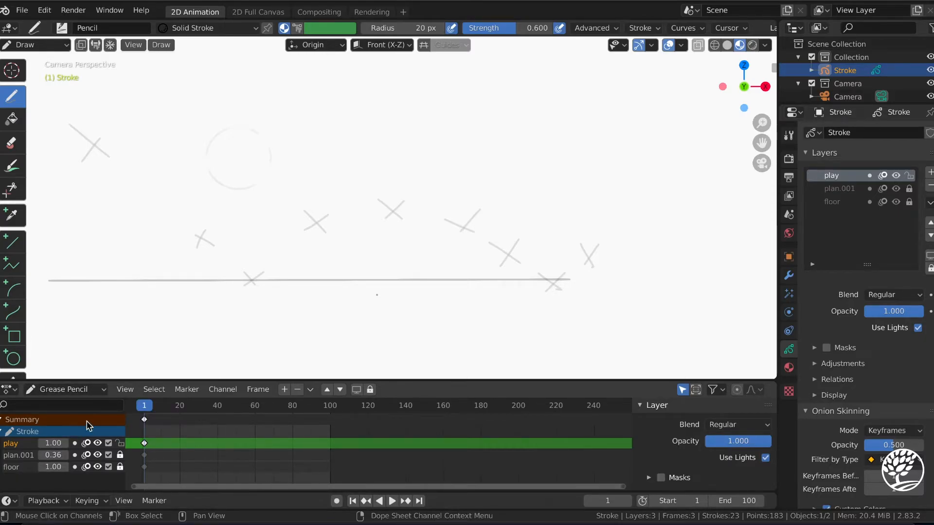
left_click(95, 392)
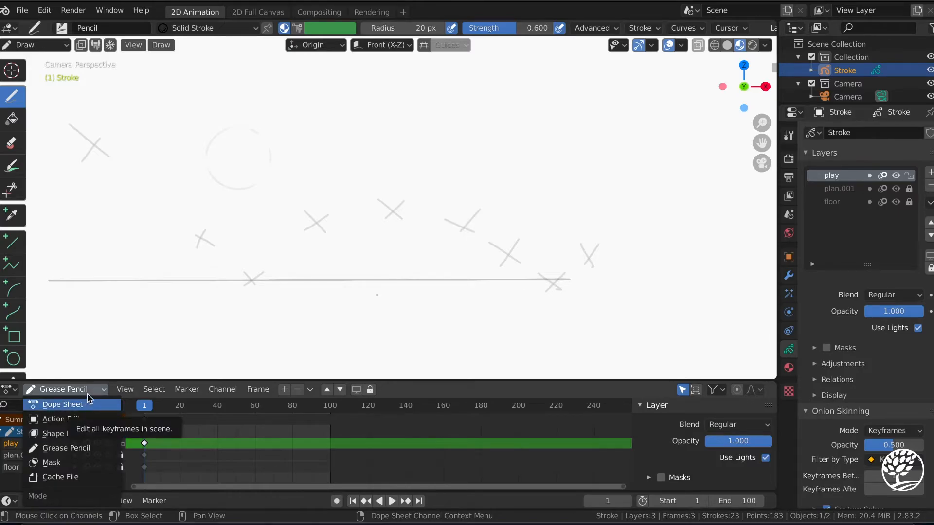
left_click(78, 420)
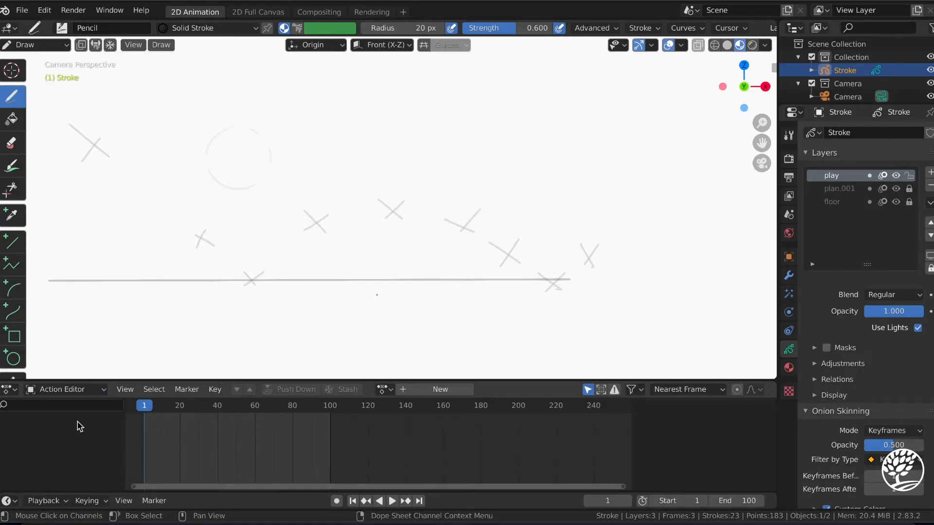
left_click(100, 390)
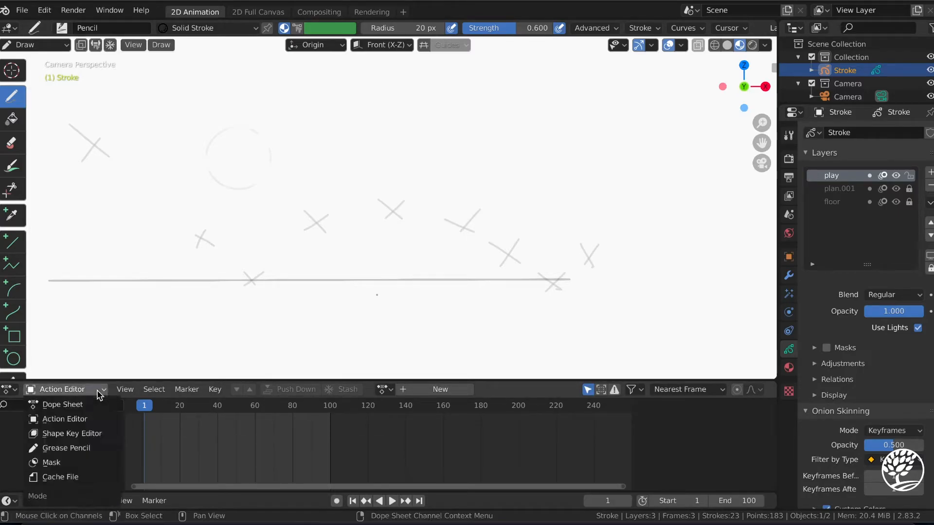
left_click(77, 448)
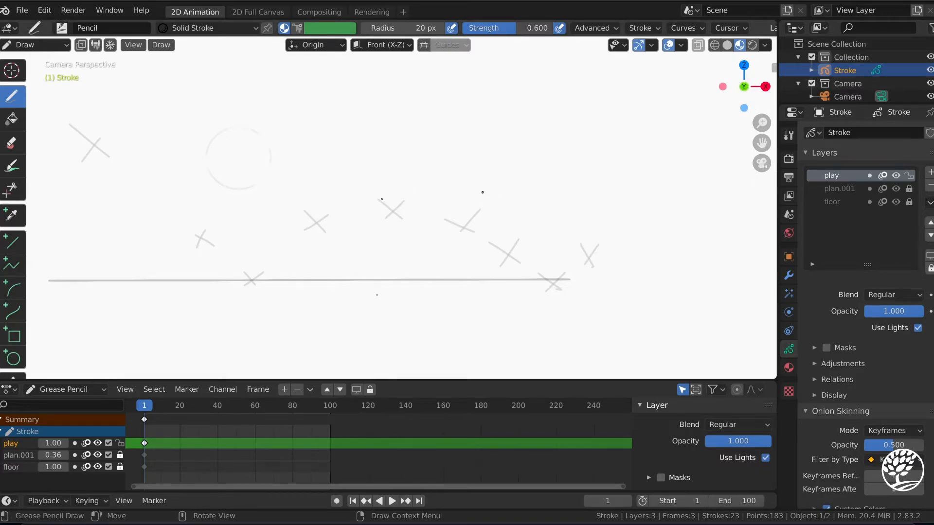
- Draw the ball with the Circle tool around the first X mark at frame 1 on the play layer
left_click(12, 361)
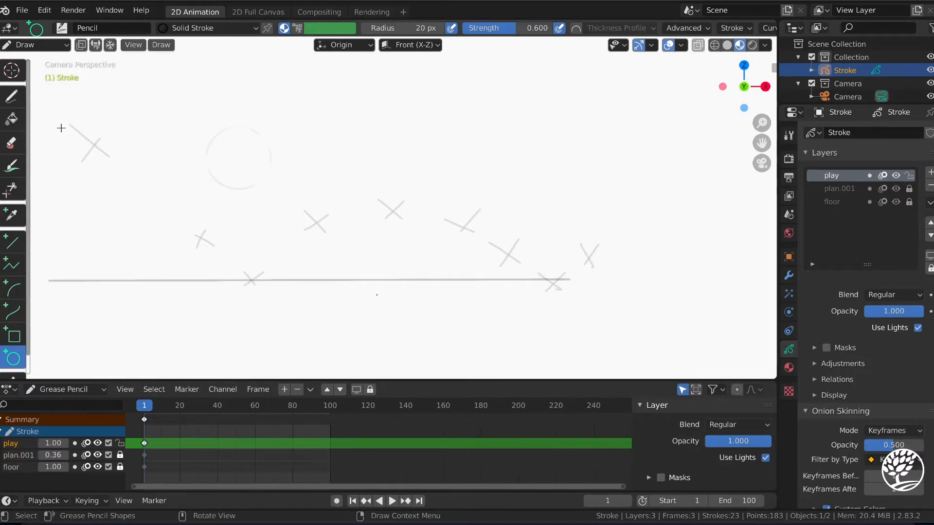
left_click_drag(60, 121, 109, 167)
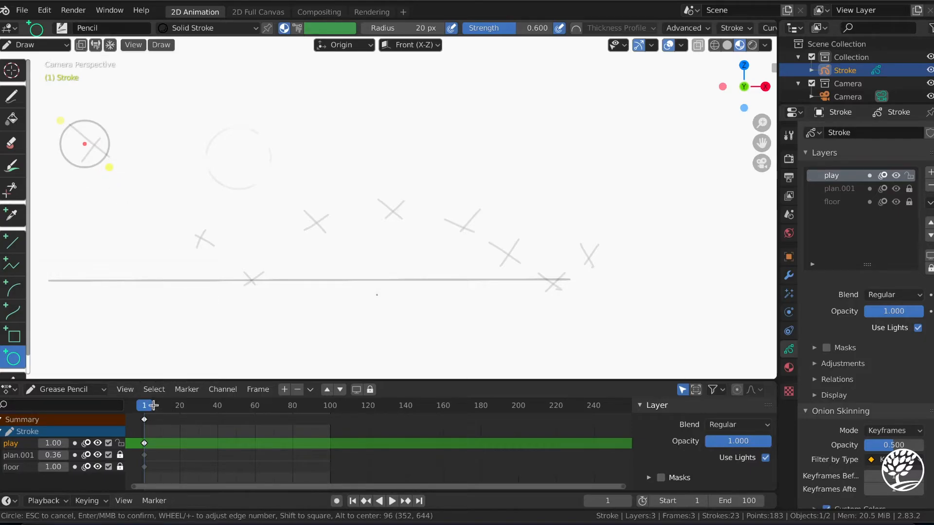
key("Return")
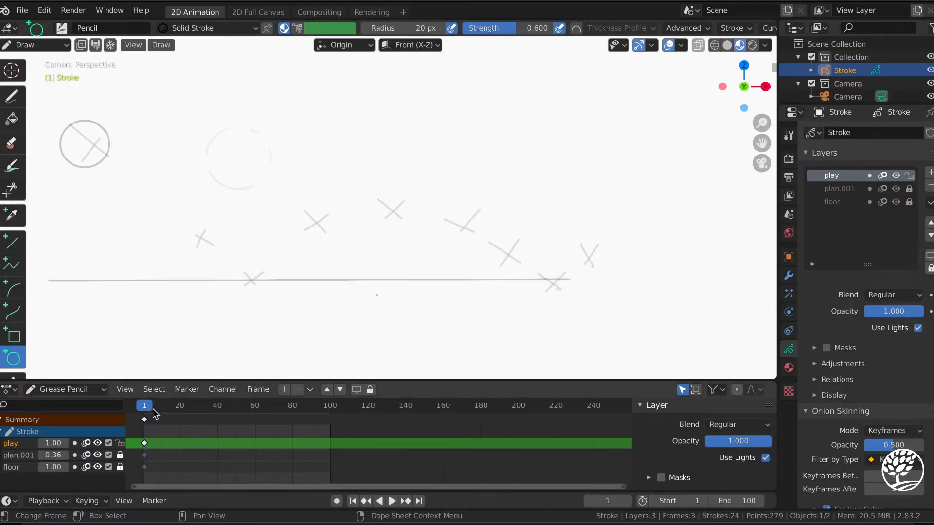
- At frame 26, draw the ball as a circle at the first ground-contact X mark
key("space")
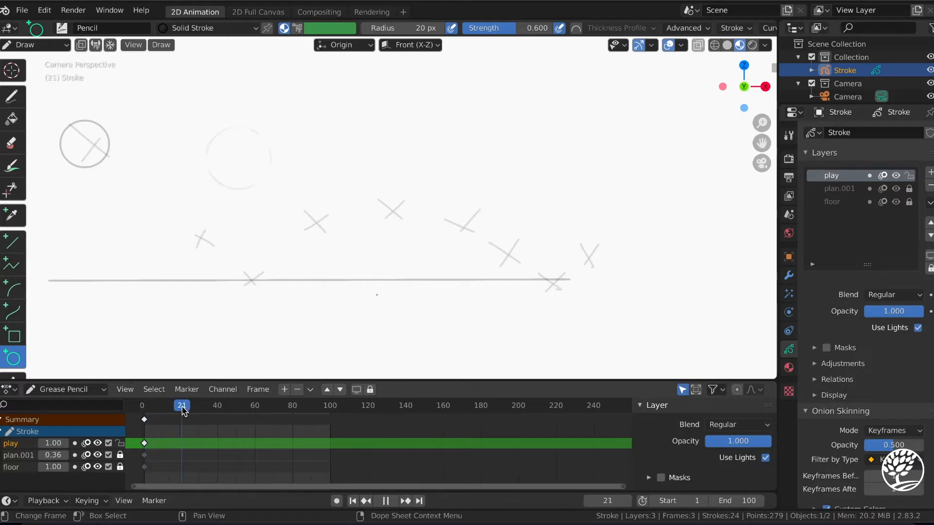
key("space")
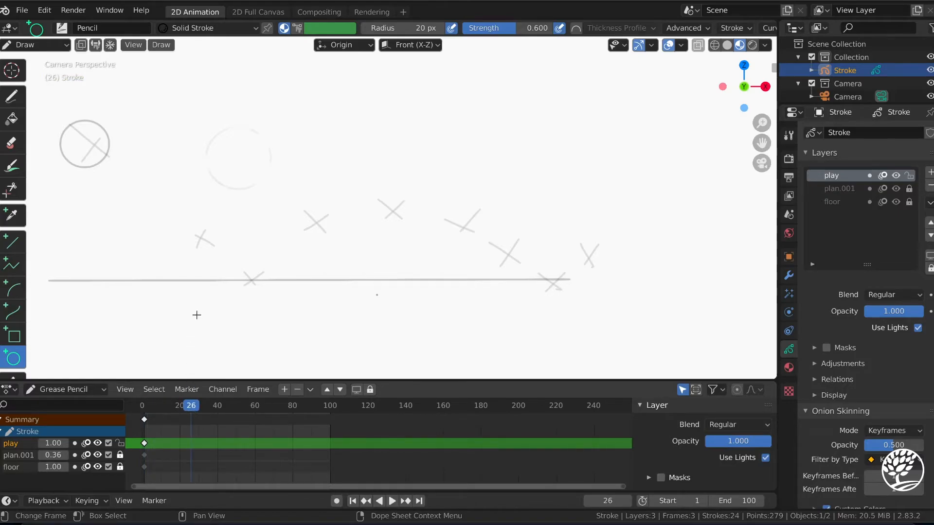
left_click_drag(222, 244, 268, 287)
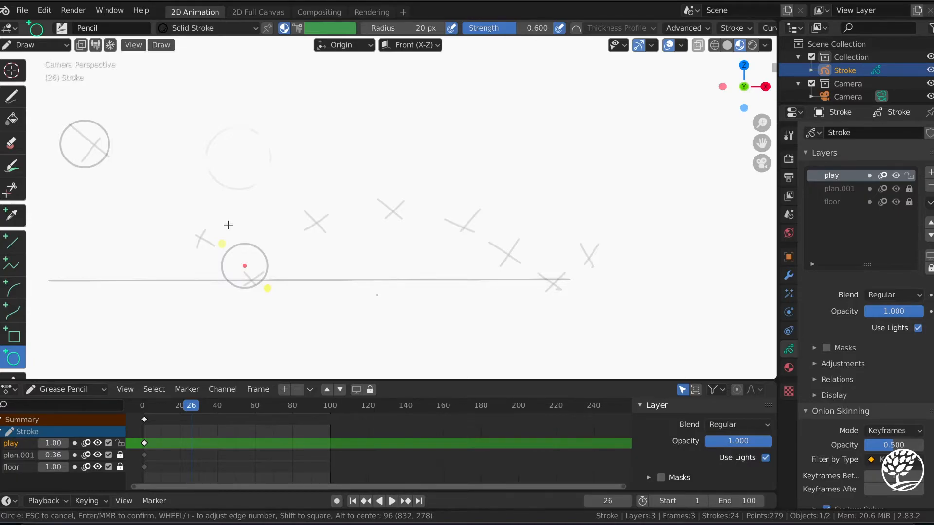
key("Return")
- At frame 47, draw the ball as a circle around the X mark at the peak of the bounce
key("space")
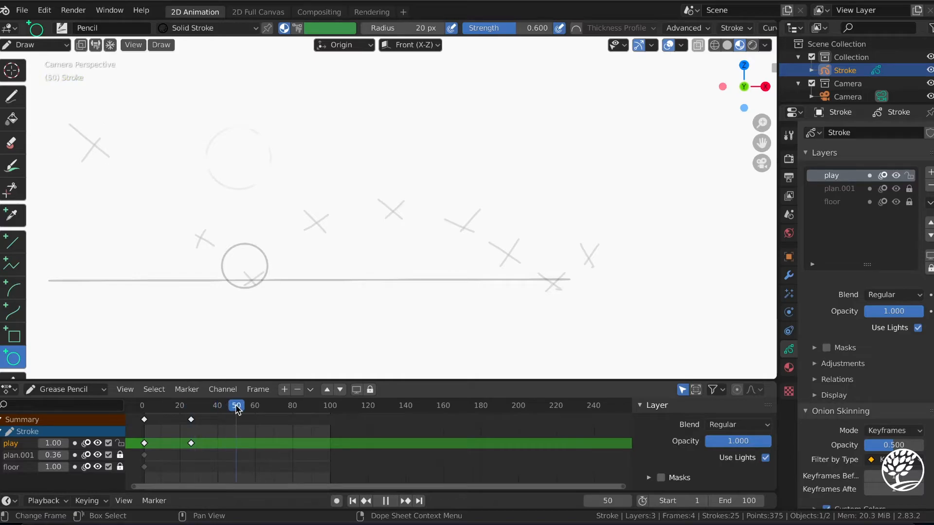
key("space")
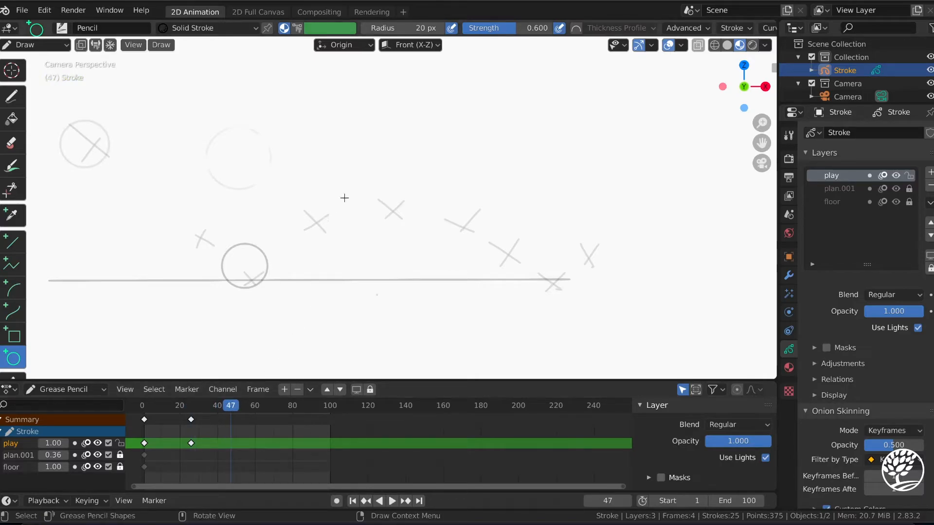
left_click_drag(365, 188, 414, 237)
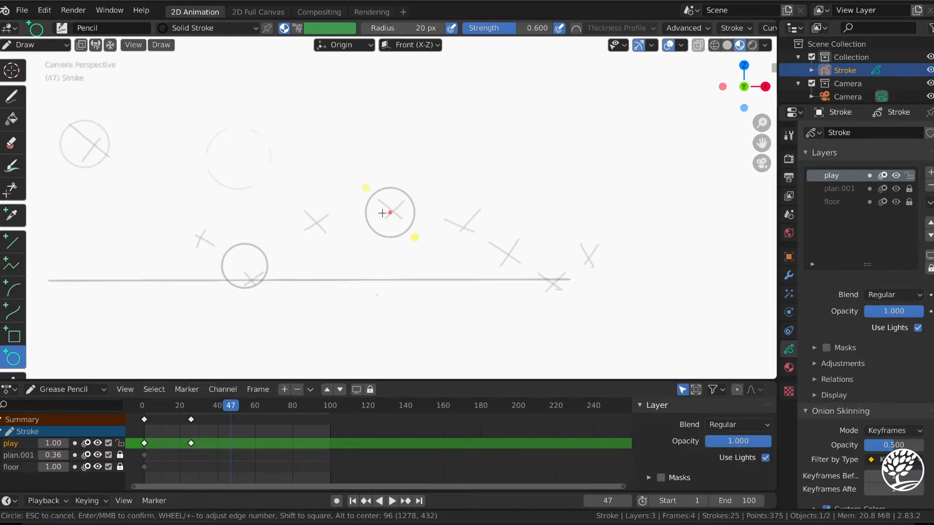
left_click_drag(415, 236, 414, 233)
key("Return")
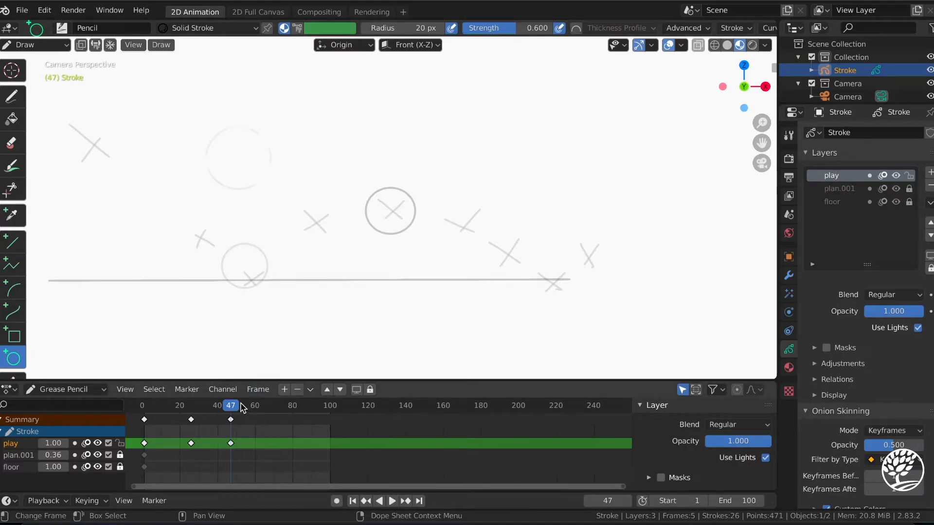
- Go back to frame 17 and draw an in-between ball circle on the falling path, just above the second X mark
mouse_move(242, 409)
left_mouse_down()
mouse_move(174, 410)
mouse_move(177, 417)
left_mouse_up()
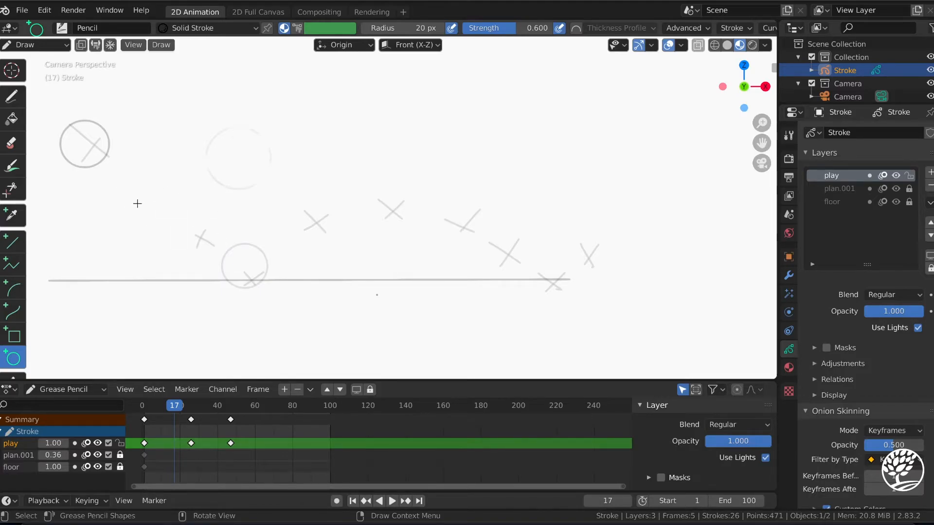
left_click_drag(149, 175, 198, 220)
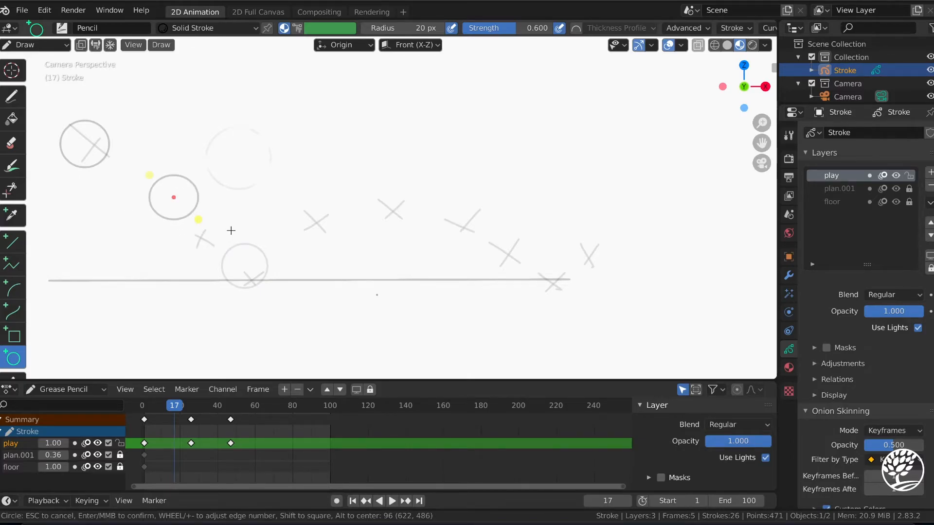
key("Return")
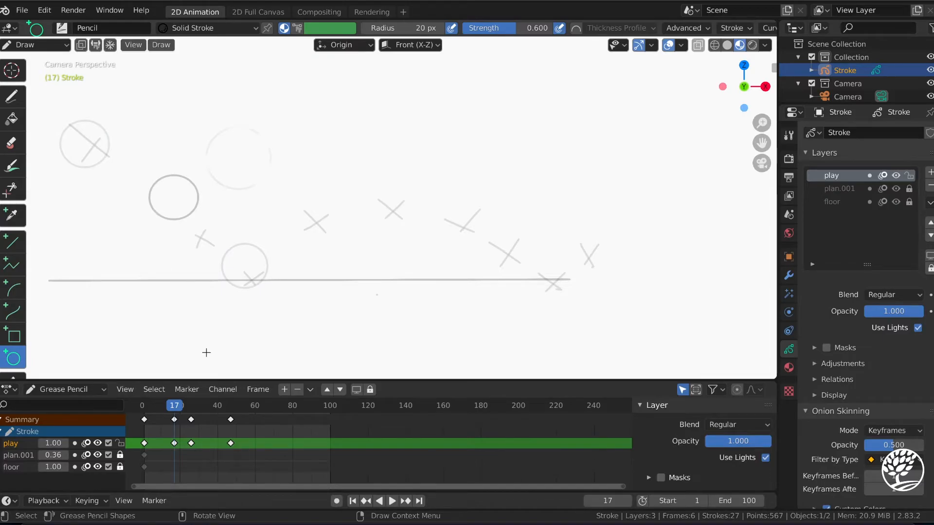
- At frame 63, draw the ball circle on the descending path beside the first X mark after the peak, adjusting its size
key("space")
left_click_drag(232, 410, 262, 410)
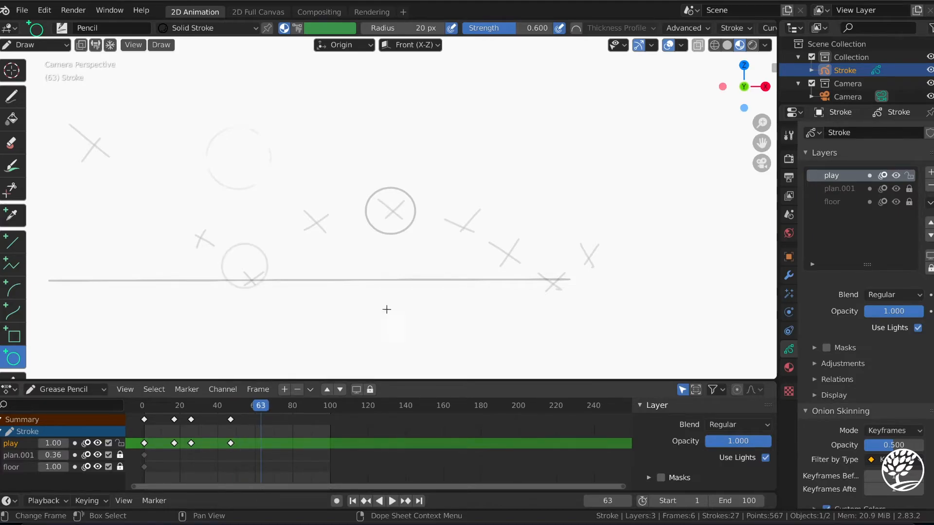
left_click_drag(468, 219, 503, 248)
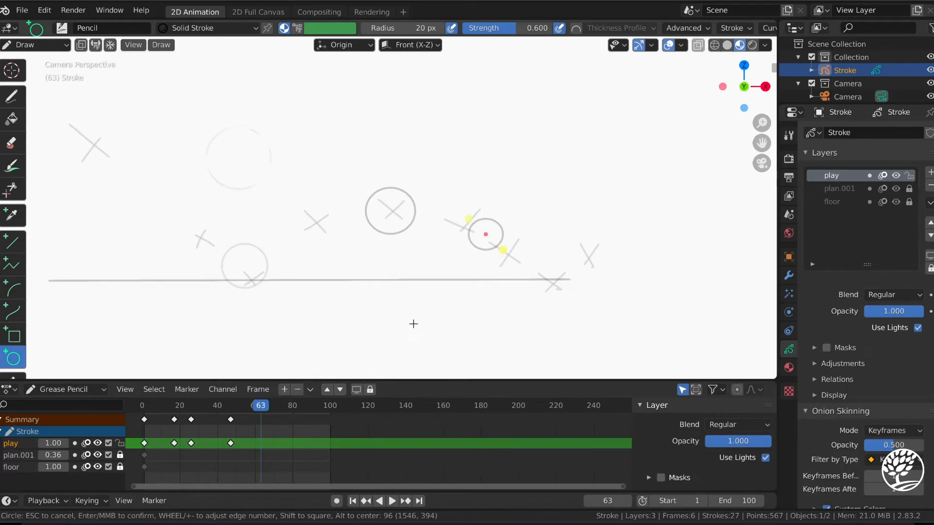
left_click_drag(468, 218, 454, 202)
key("Return")
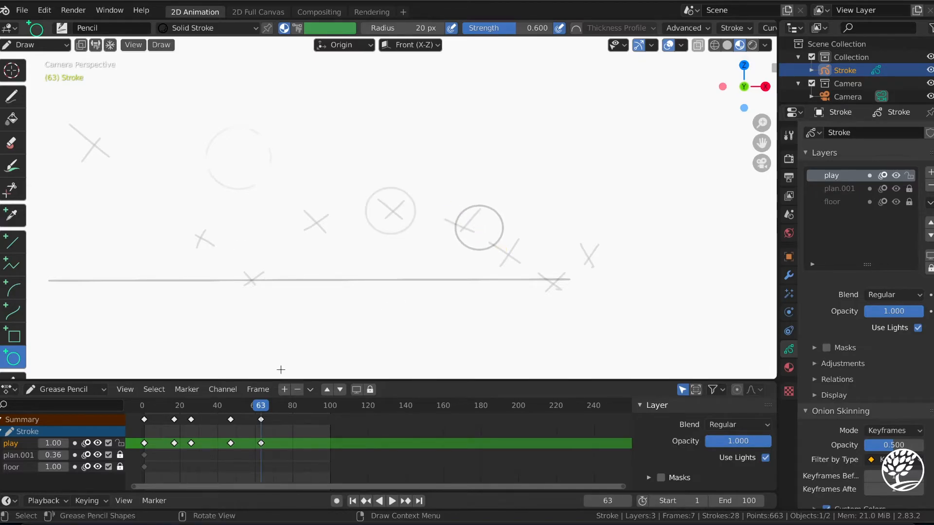
- At frame 79, draw a smaller ball circle at the second ground-contact X mark
key("space")
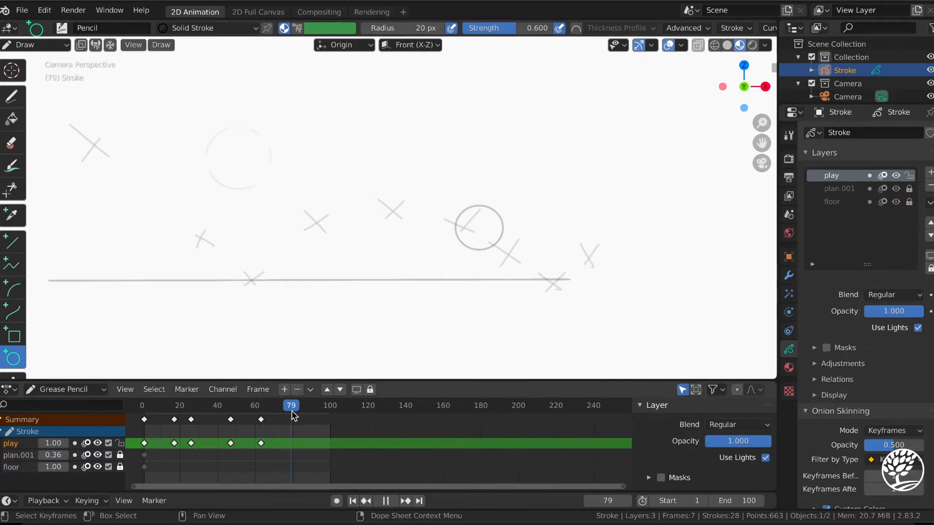
key("space")
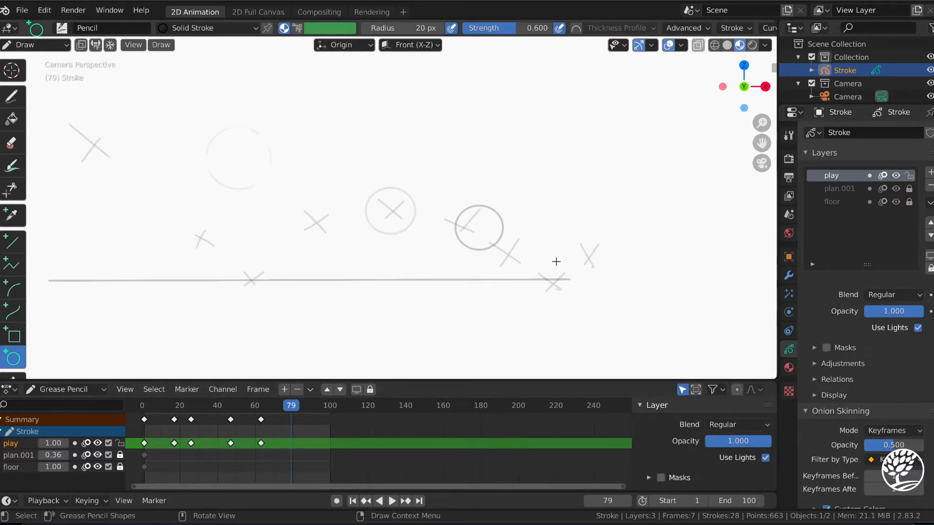
left_click_drag(537, 255, 575, 292)
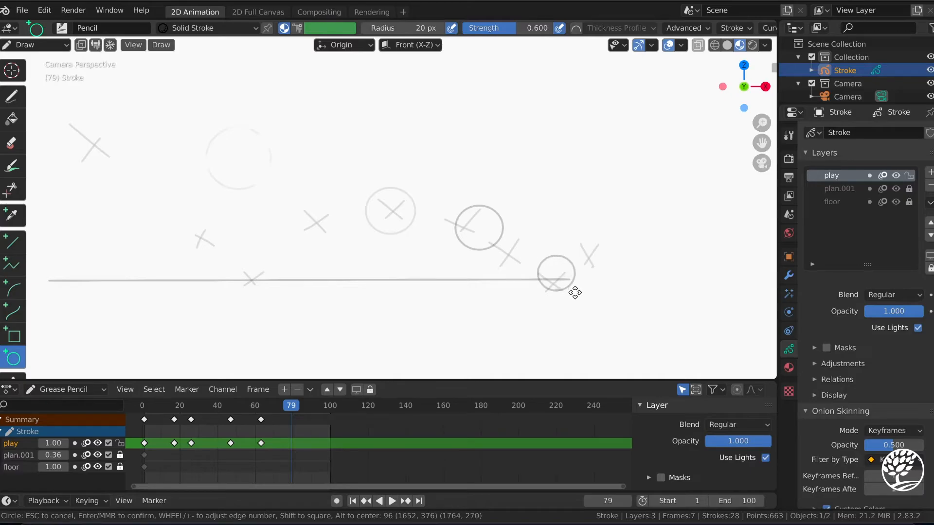
key("Return")
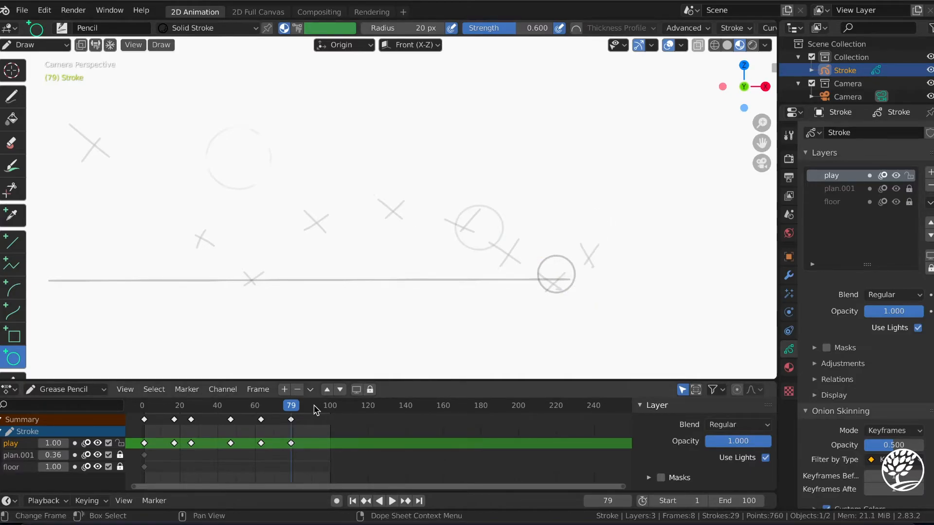
- At frame 91, draw the final ball circle just beyond the last X mark, above ground level
key("space")
key("space")
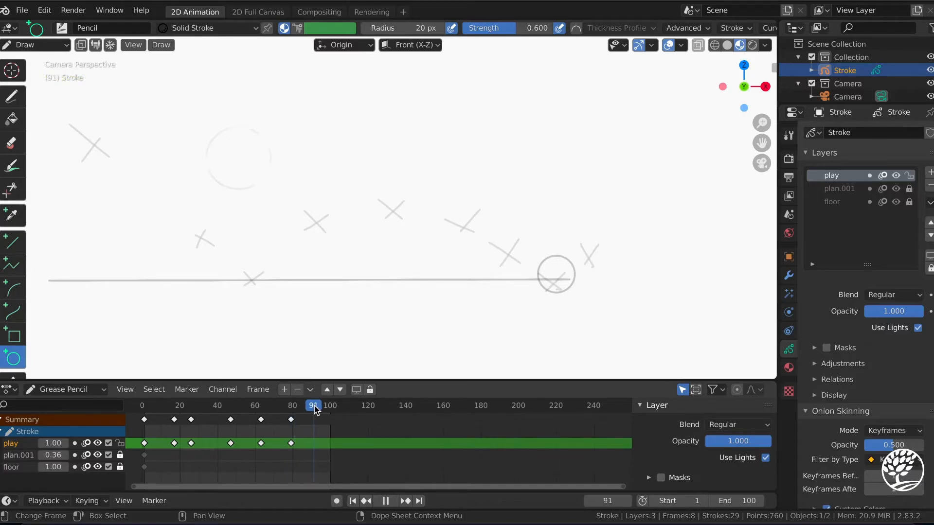
left_click_drag(455, 206, 503, 250)
left_click_drag(630, 241, 643, 258)
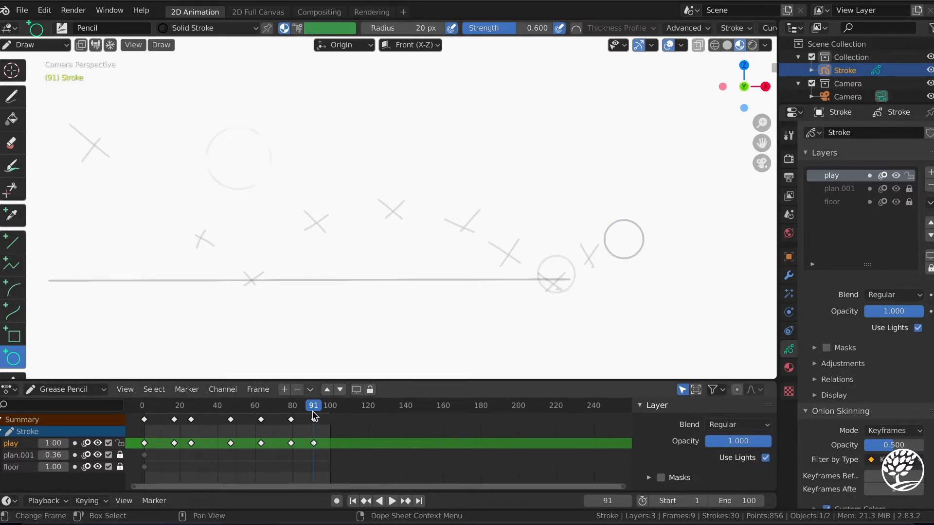
- Return to frame 0, turn off onion skinning for the play layer, and hide the plan.001 layer
key("space")
key("space")
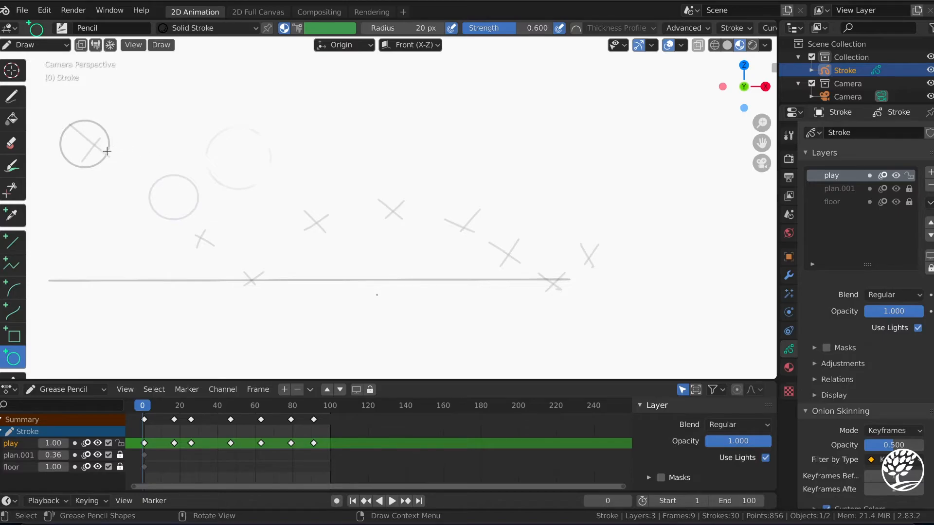
left_click(881, 175)
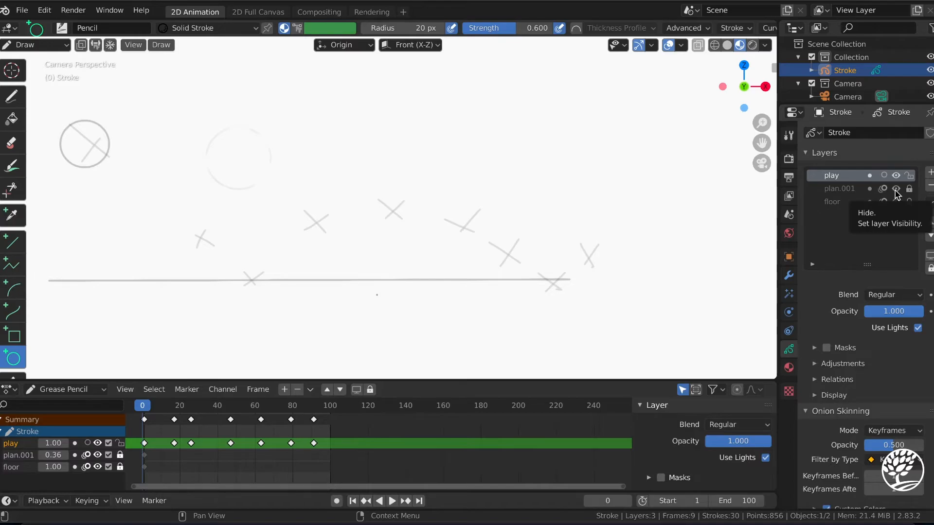
left_click(895, 189)
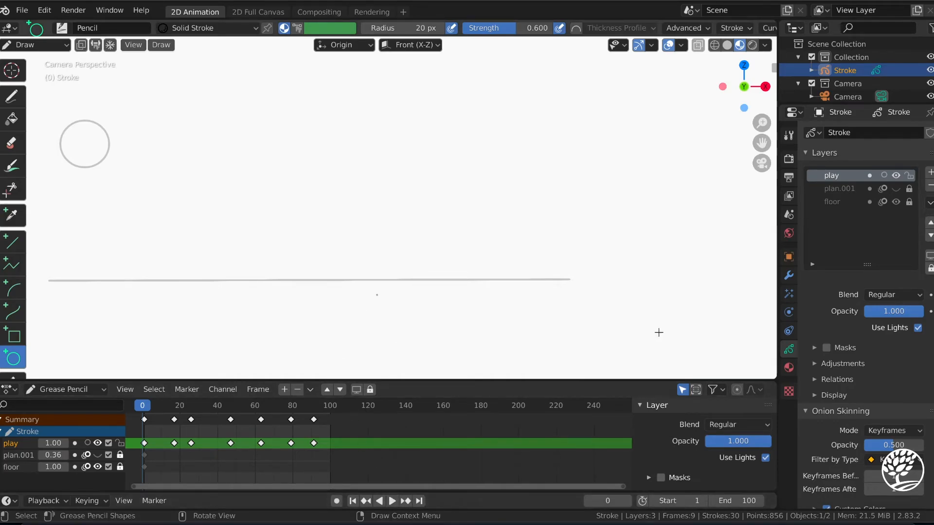
- Play the bouncing-ball animation through its frame range and stop playback
key("space")
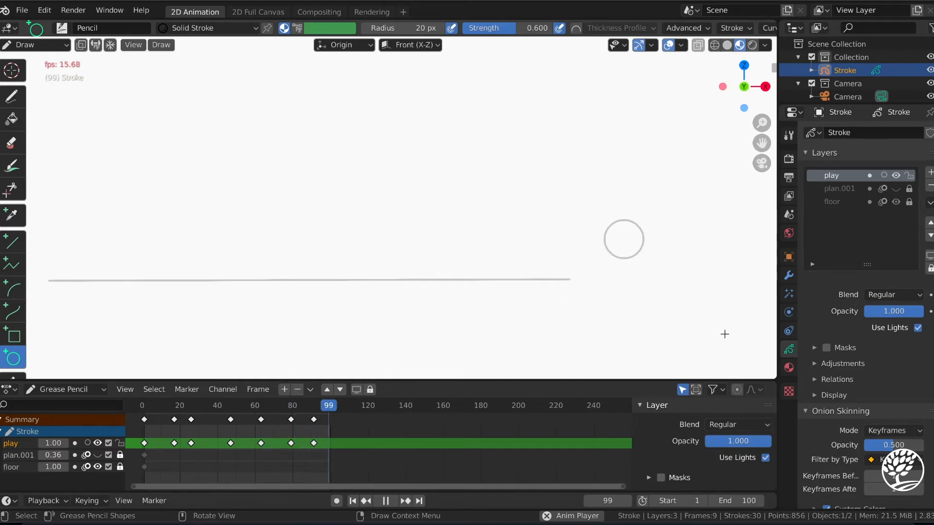
key("space")
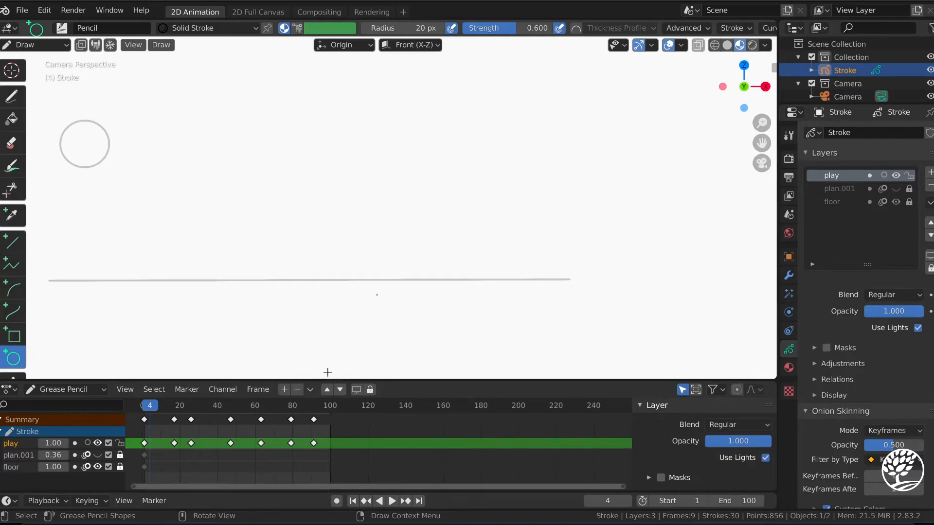
- Rewind the animation to frame 0 and turn on onion skinning for the play layer
key("space")
left_click(136, 407)
key("space")
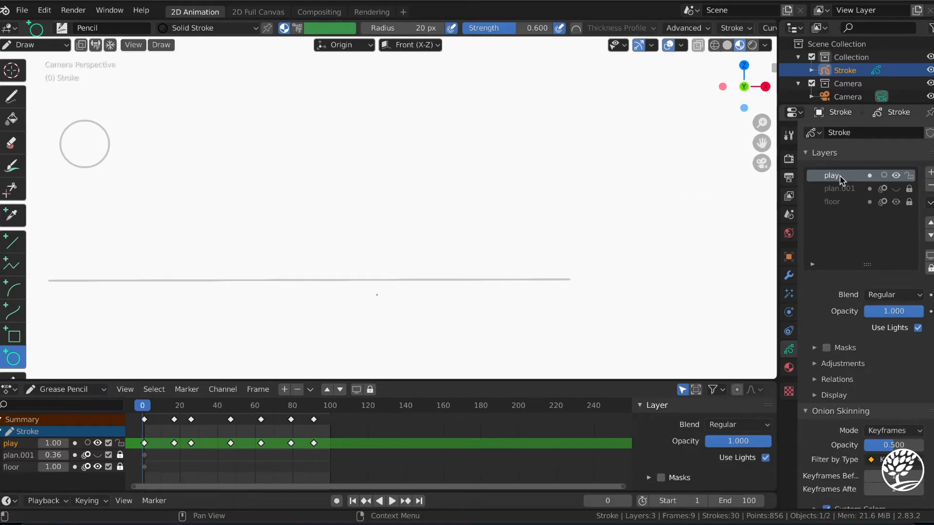
left_click(884, 176)
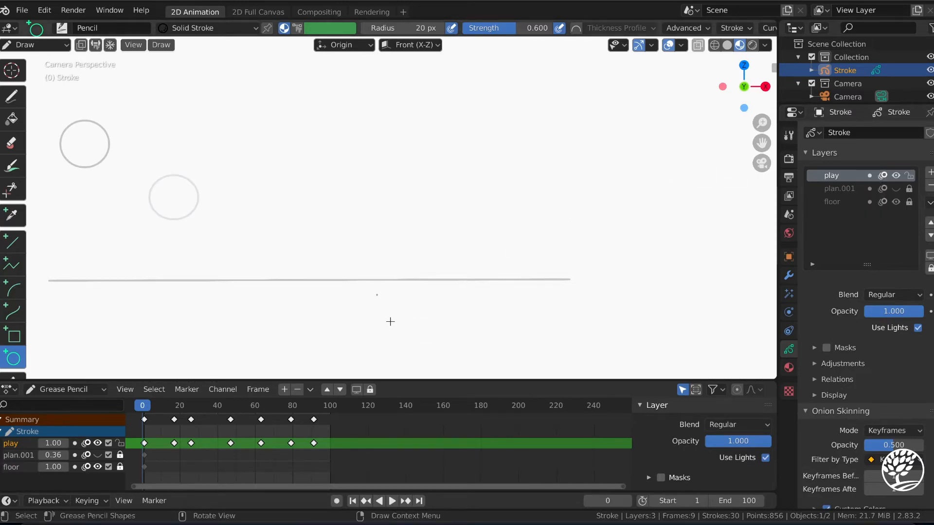
- At frame 9, draw an in-between ball circle on the play layer, midway between the first two ball positions
key("space")
left_click_drag(147, 407, 159, 407)
key("space")
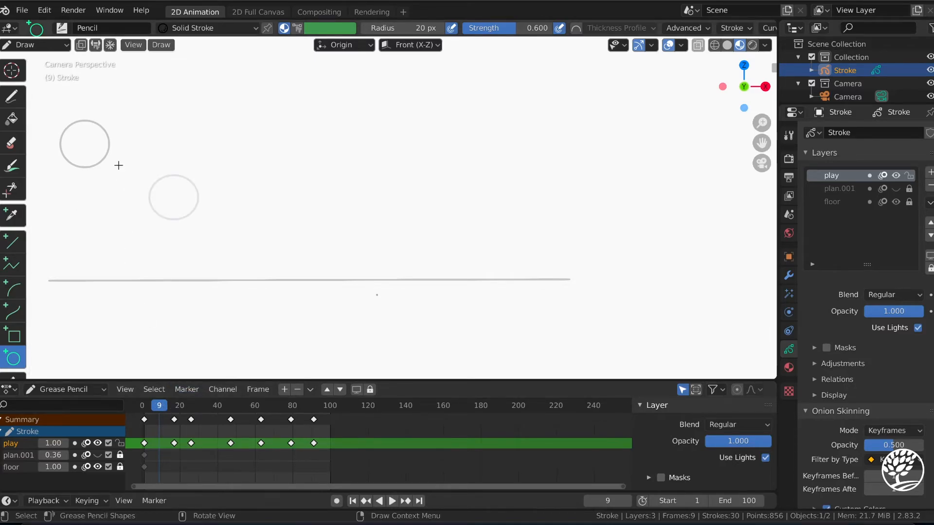
left_click_drag(117, 165, 153, 193)
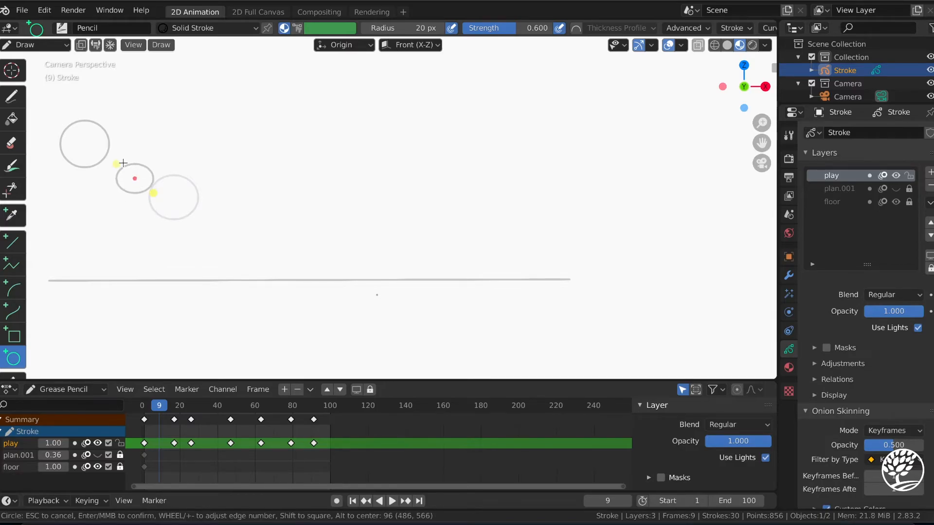
mouse_move(117, 163)
left_mouse_down()
mouse_move(118, 152)
mouse_move(105, 150)
left_mouse_up()
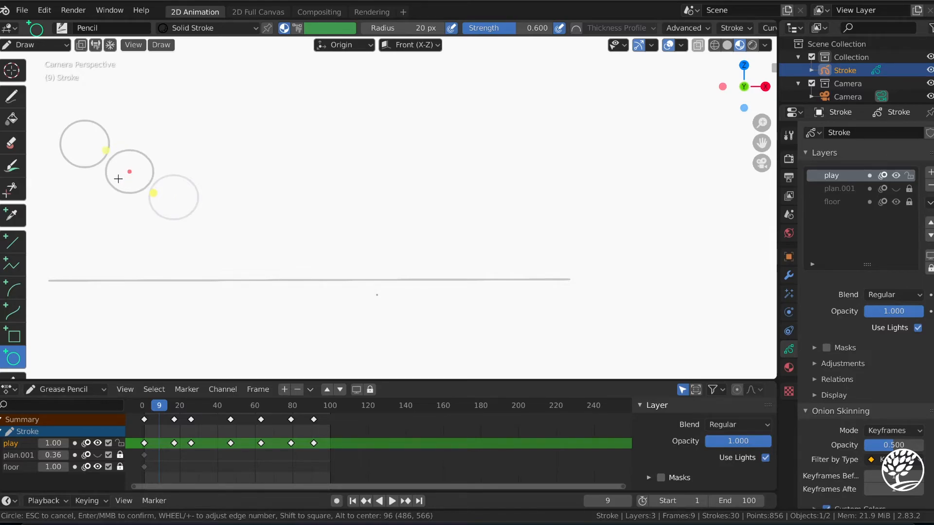
key("Return")
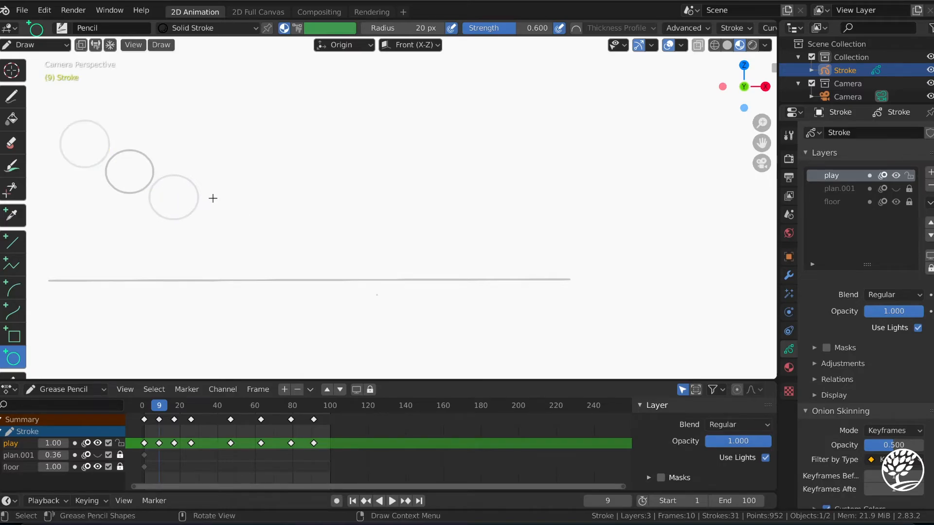
- At frame 34, draw an in-between ball circle rising from the first ground contact toward the next bounce peak
key("space")
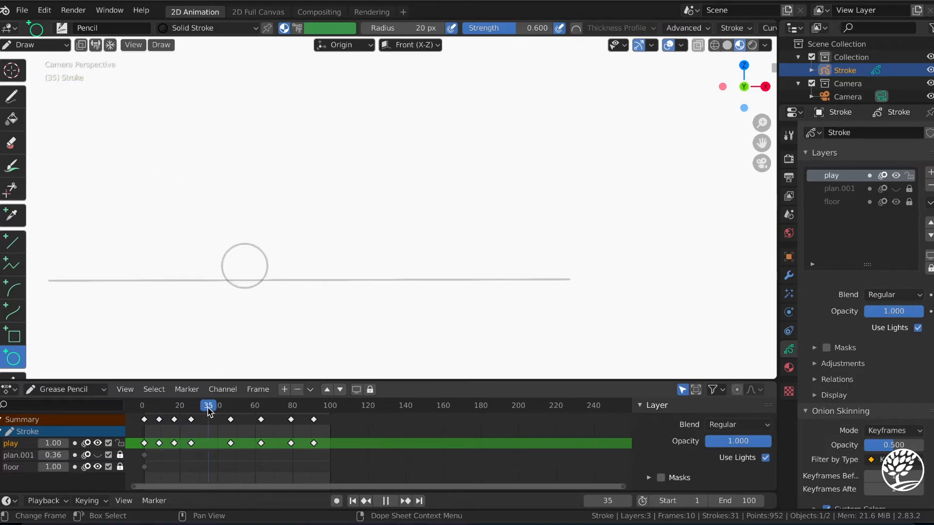
mouse_move(216, 413)
left_mouse_down()
mouse_move(191, 410)
mouse_move(206, 409)
left_mouse_up()
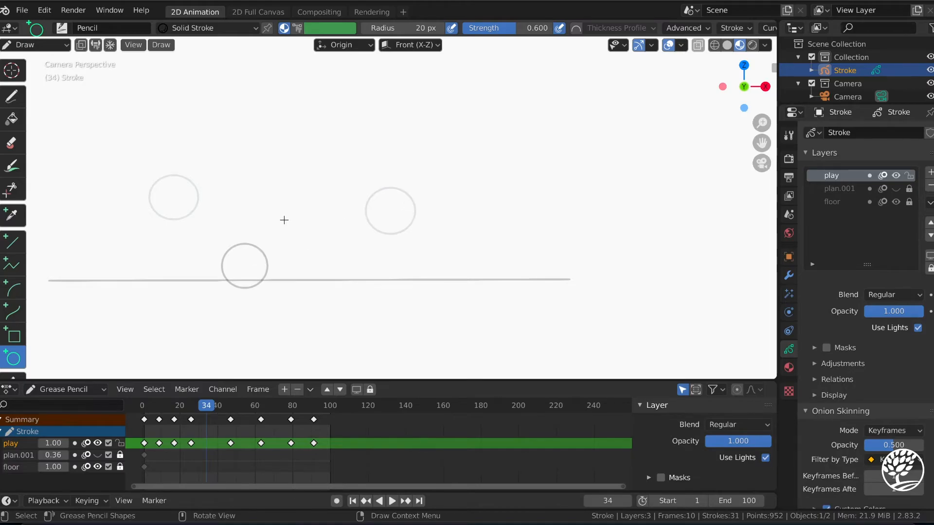
left_click_drag(293, 231, 326, 258)
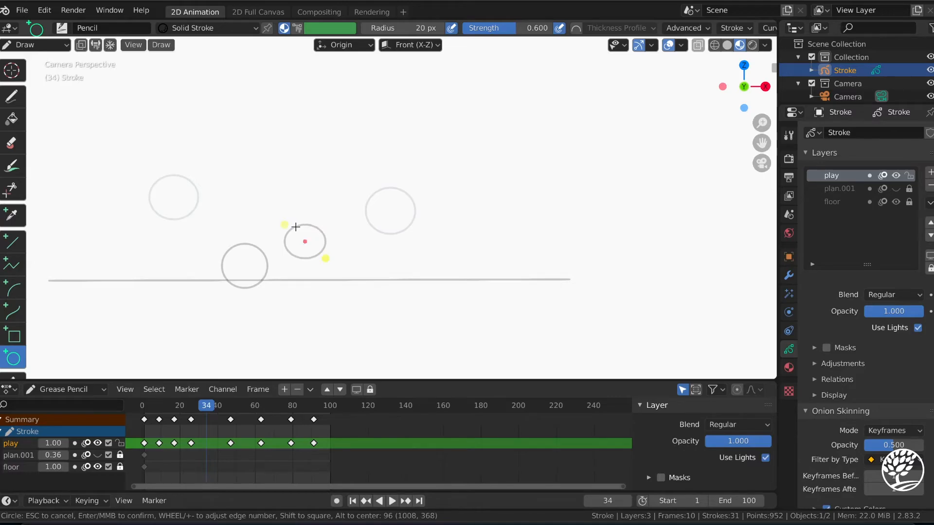
mouse_move(285, 224)
left_mouse_down()
mouse_move(287, 212)
mouse_move(276, 212)
left_mouse_up()
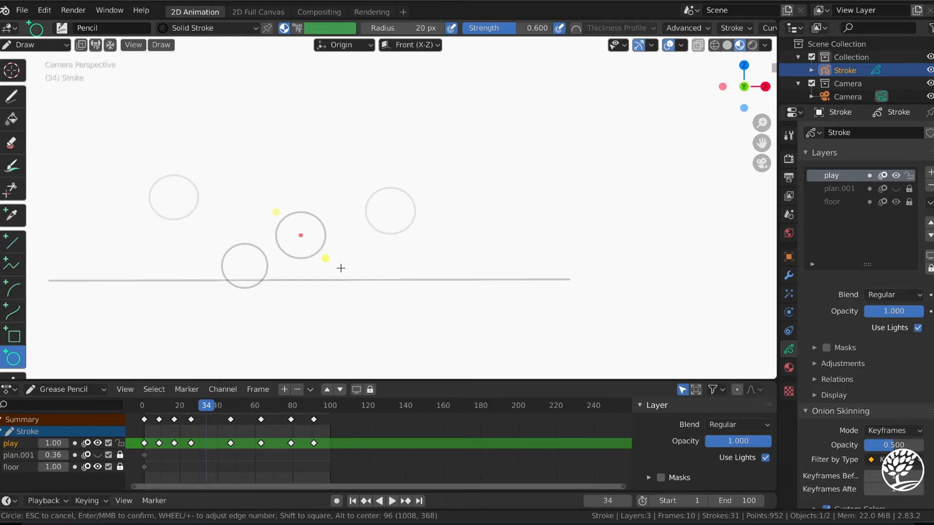
key("Return")
- At frame 42, draw an in-between ball circle between the frame 34 ball and the following bounce-peak ball
key("space")
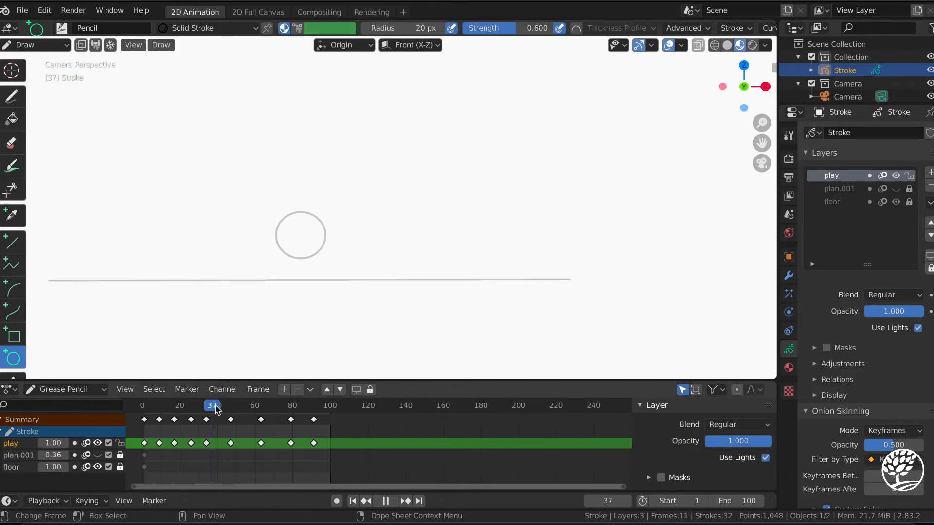
key("space")
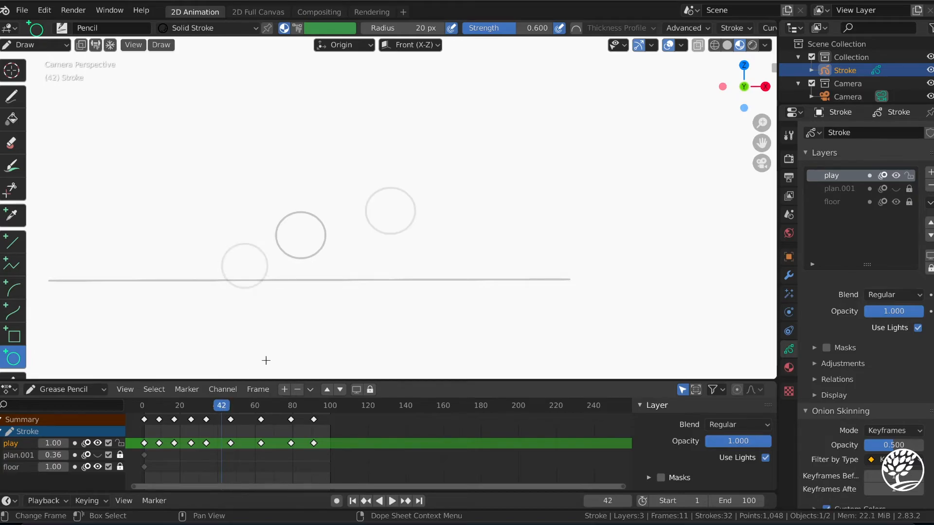
left_click_drag(328, 207, 372, 244)
left_click_drag(329, 206, 329, 202)
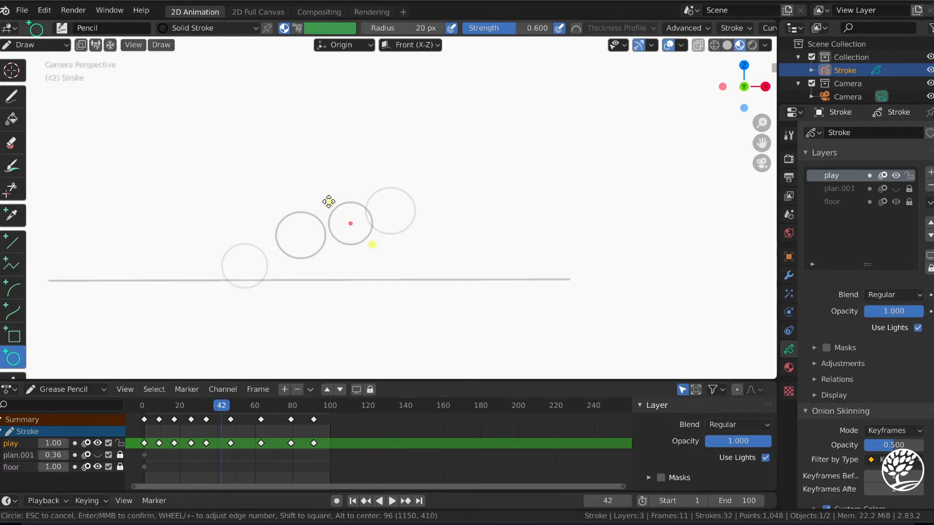
key("Return")
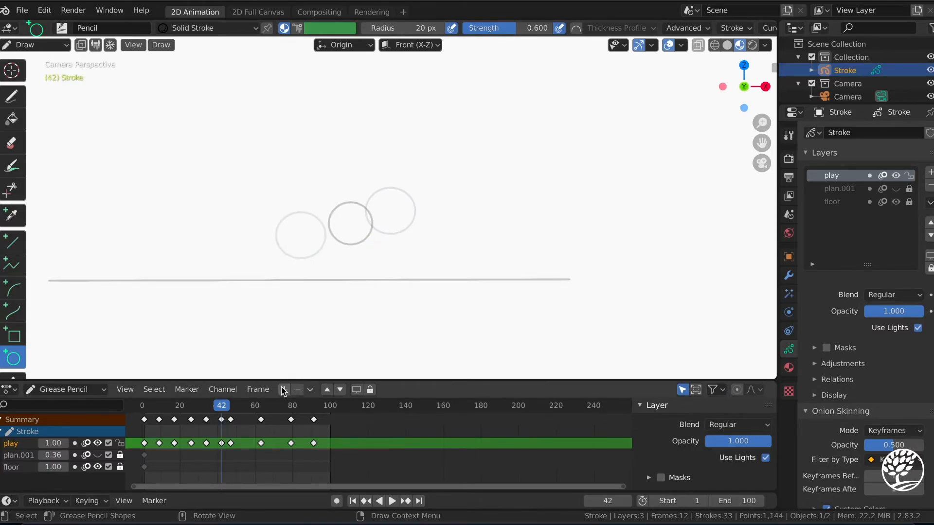
- Return to frame 0 and turn off onion skinning for the play layer
key("space")
left_click_drag(244, 407, 142, 406)
key("space")
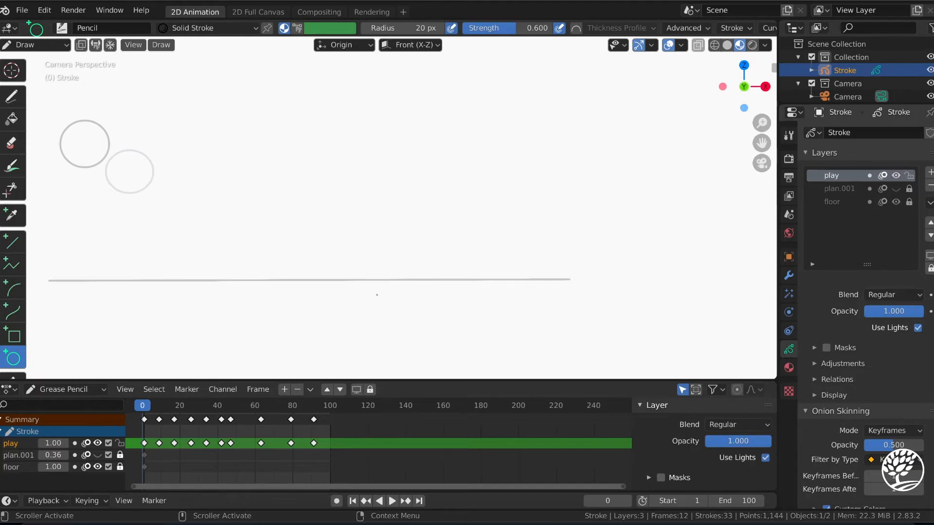
left_click(882, 176)
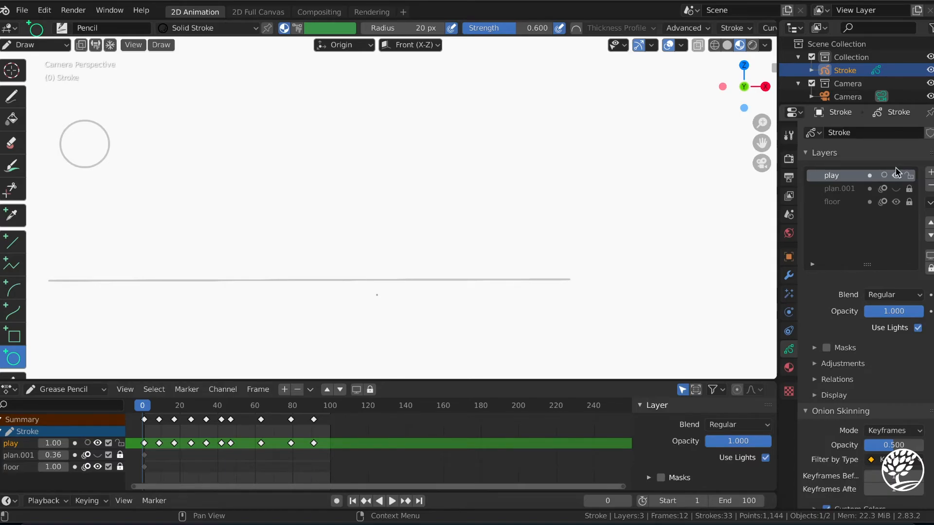
- Play the animation with the added in-between balls, stop playback, and return to frame 0
key("space")
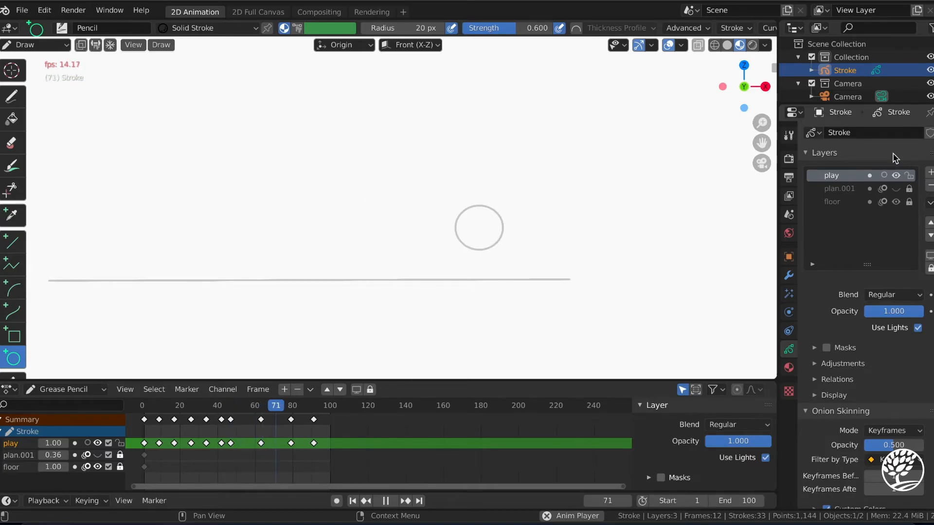
key("space")
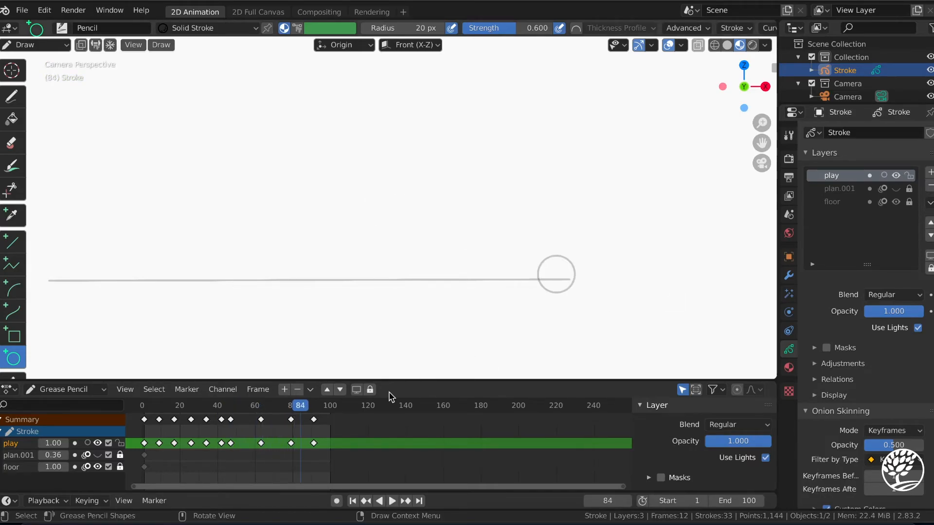
left_click_drag(300, 404, 706, 421)
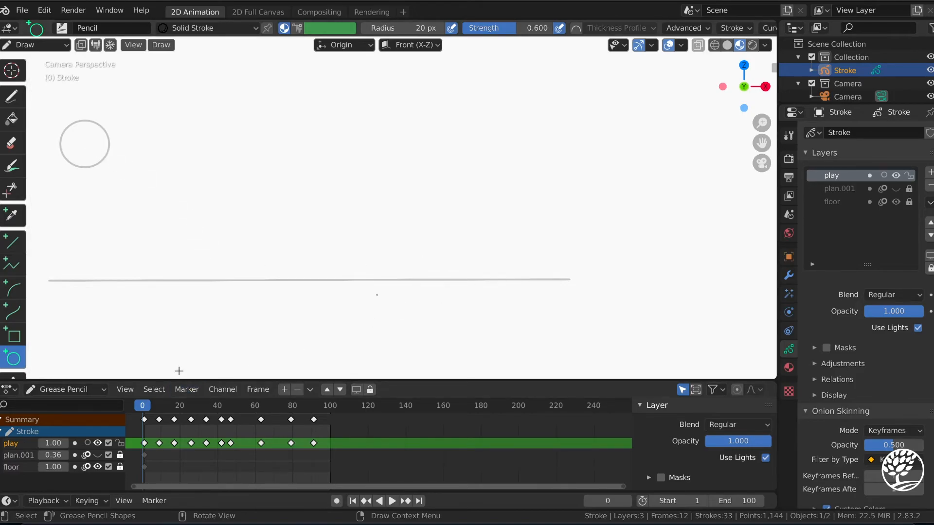
key("space")
left_click_drag(168, 408, 141, 415)
key("Escape")
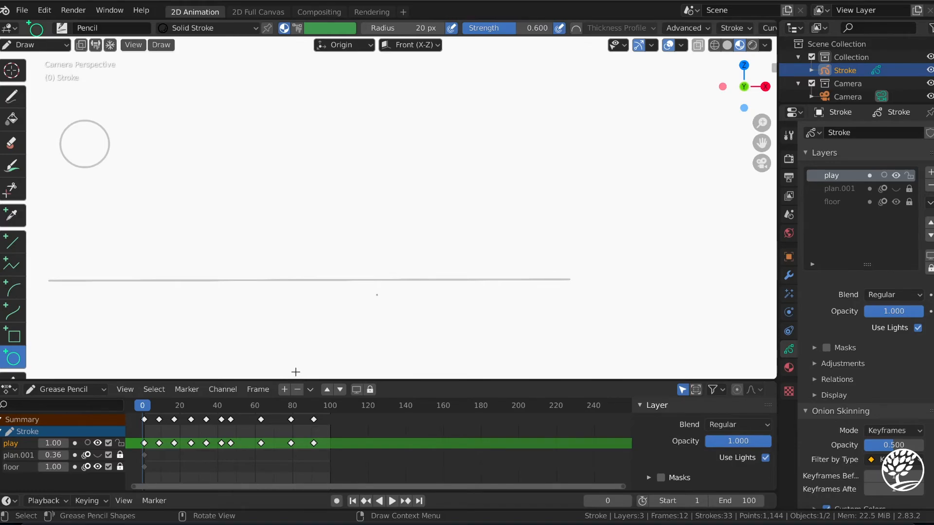
- Select all play-layer keyframes from first to last and scale their timing from frame 0 to about 0.58
left_click(149, 426)
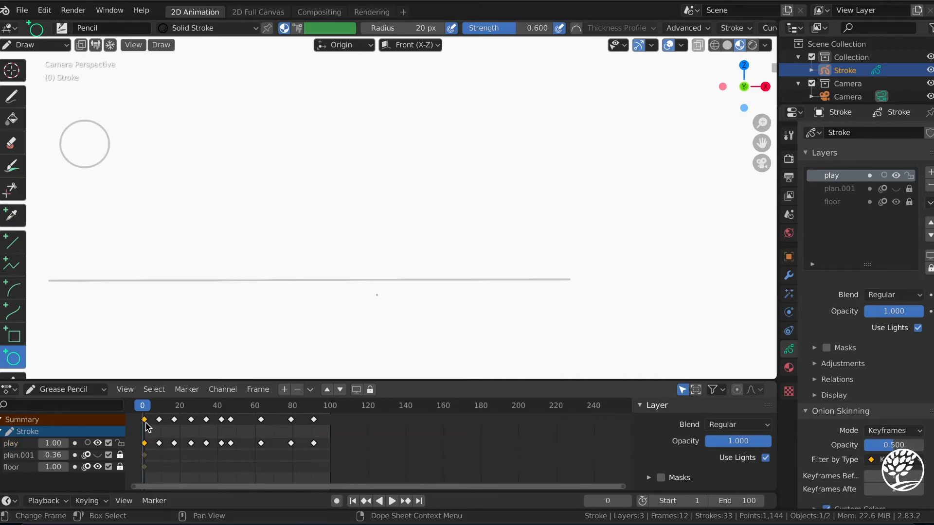
left_click(314, 421, "ctrl")
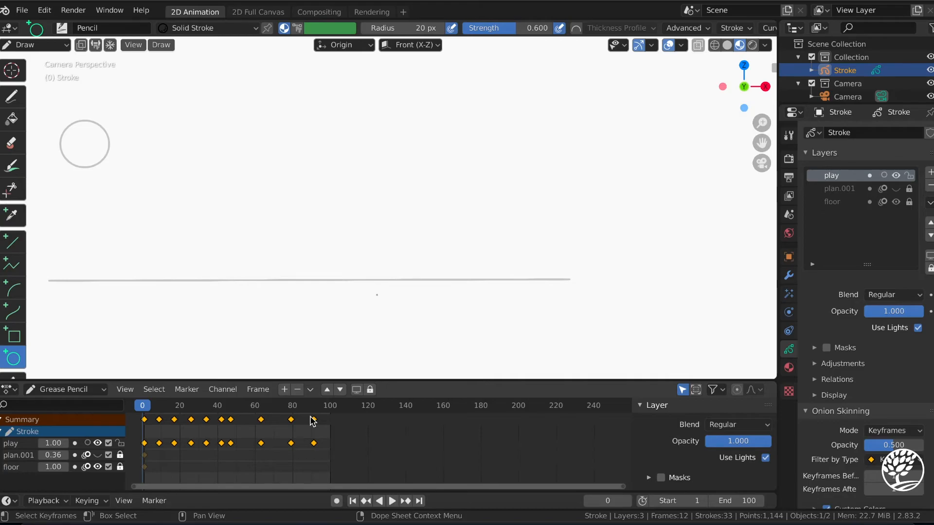
key("s")
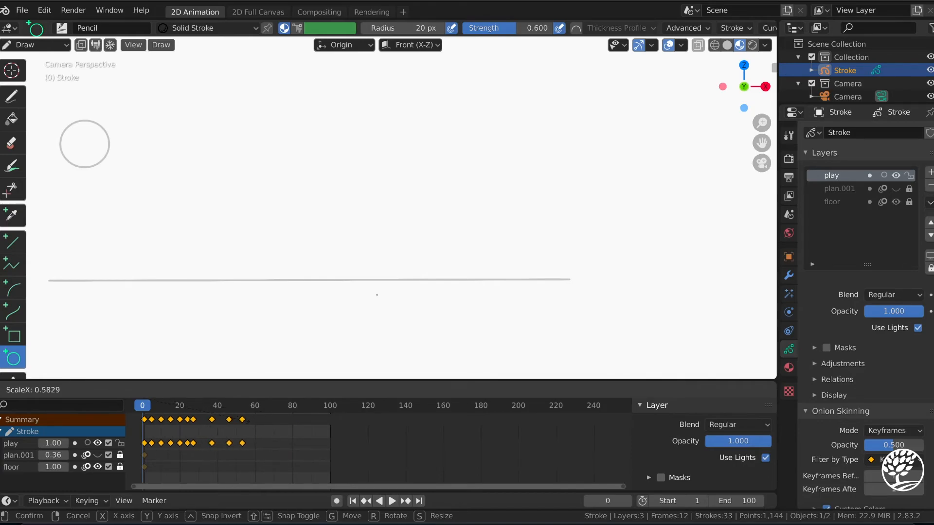
left_click(242, 423)
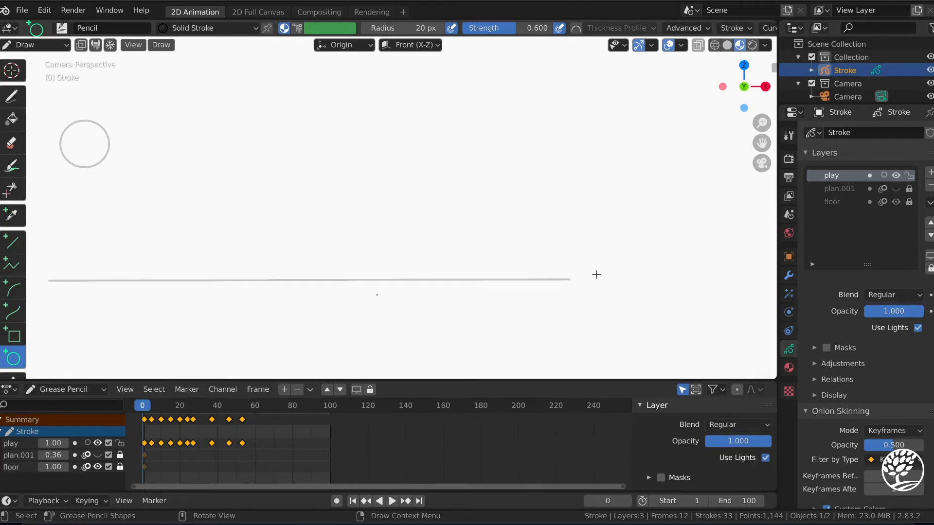
- Play the retimed bounce through the frame range, stop it, and return to frame 0
key("space")
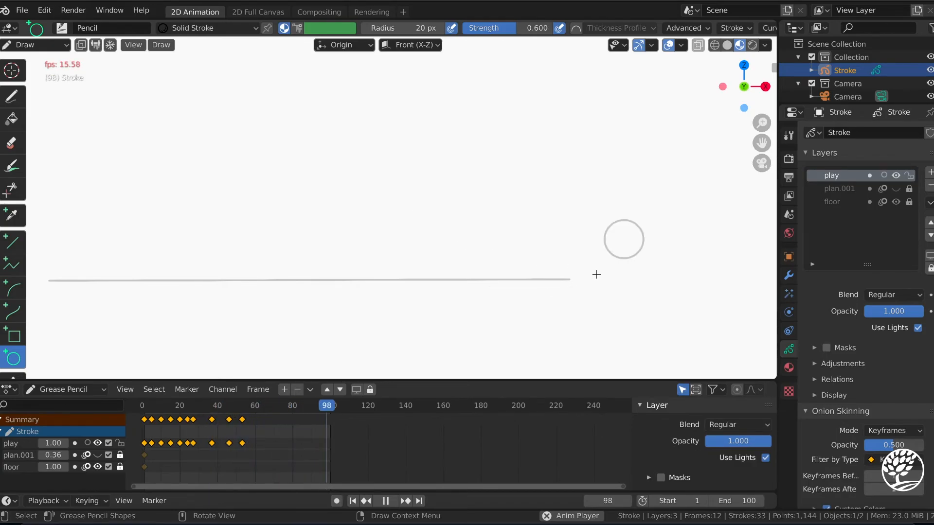
key("space")
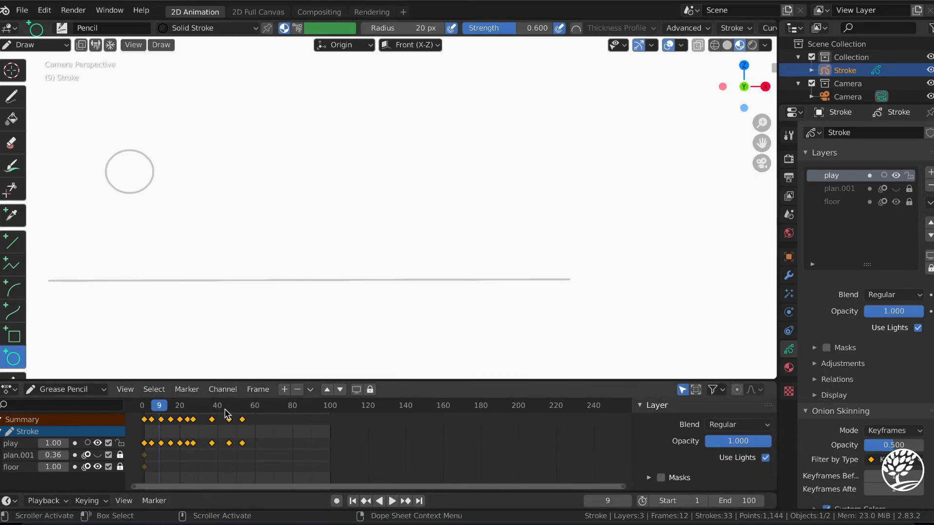
left_click_drag(162, 410, 140, 407)
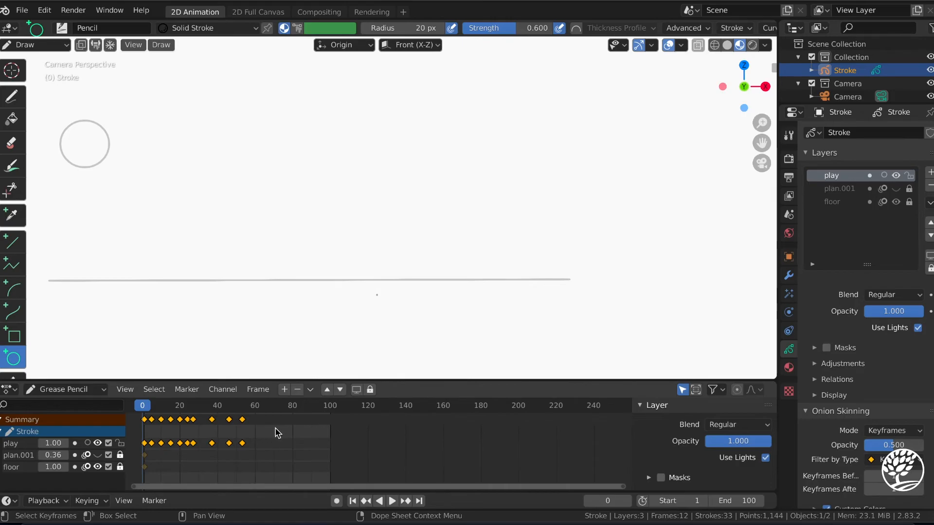
- Scale the selected keyframes' timing again to about 0.6 and set the animation's end frame to 37
key("s")
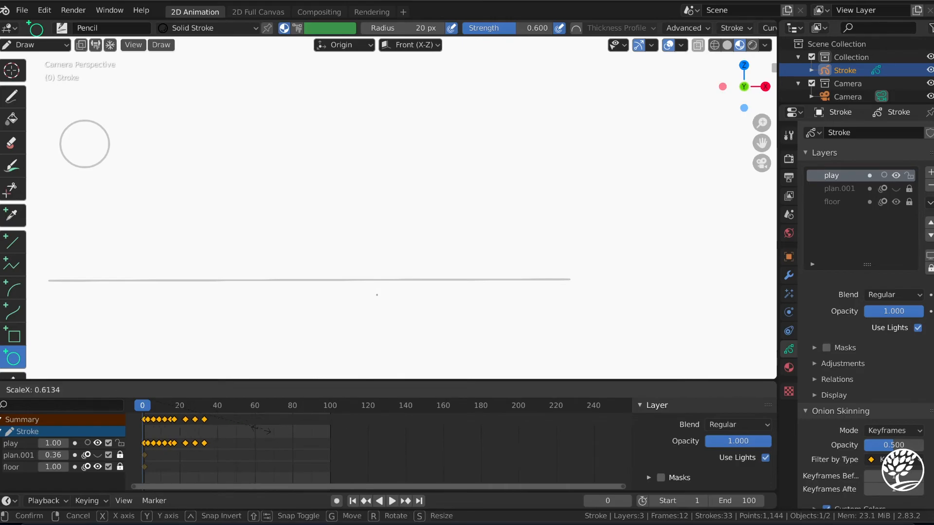
left_click(266, 430)
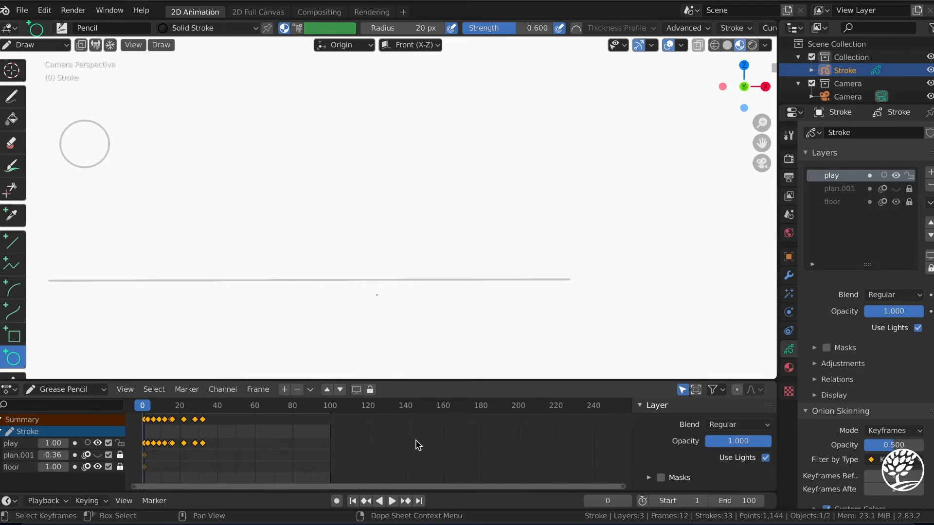
left_click(753, 500)
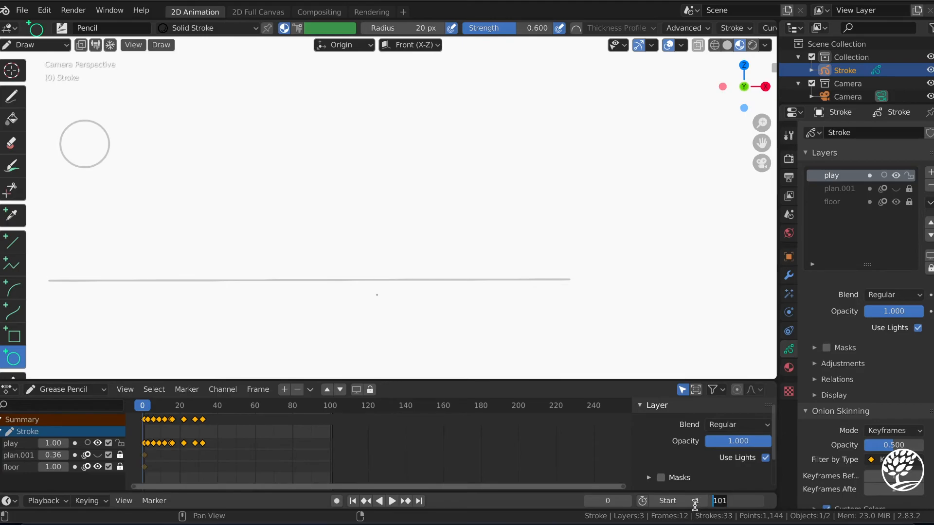
type("37")
key("Return")
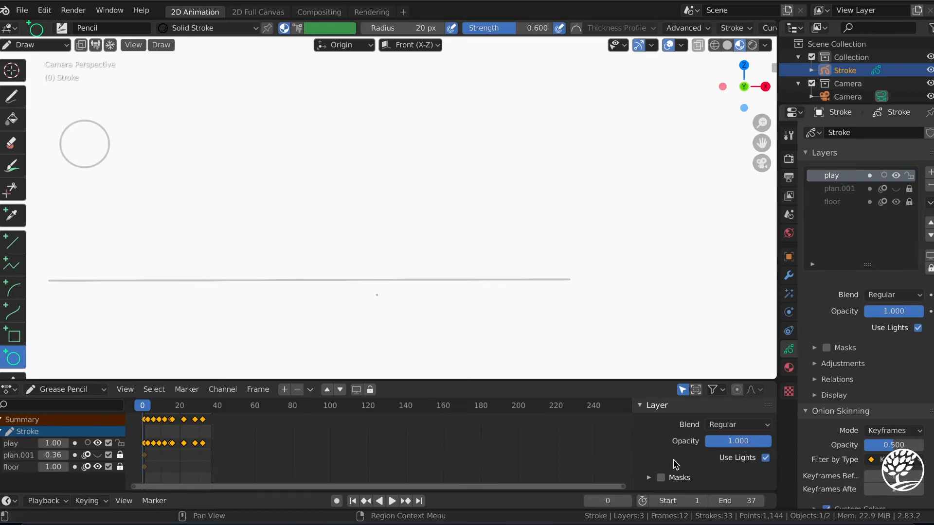
- Preview the shortened looping animation, stop playback, and switch the Stroke object to Edit Mode
left_click(392, 501)
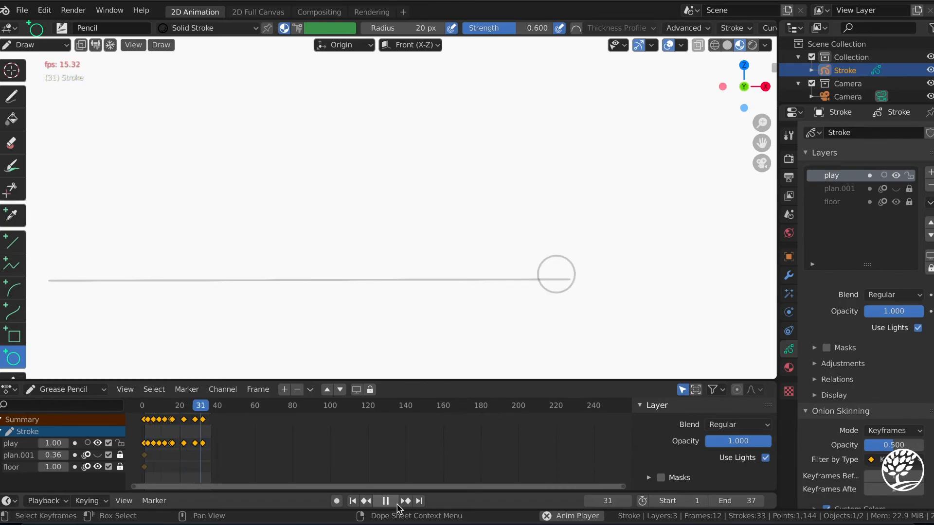
left_click(389, 501)
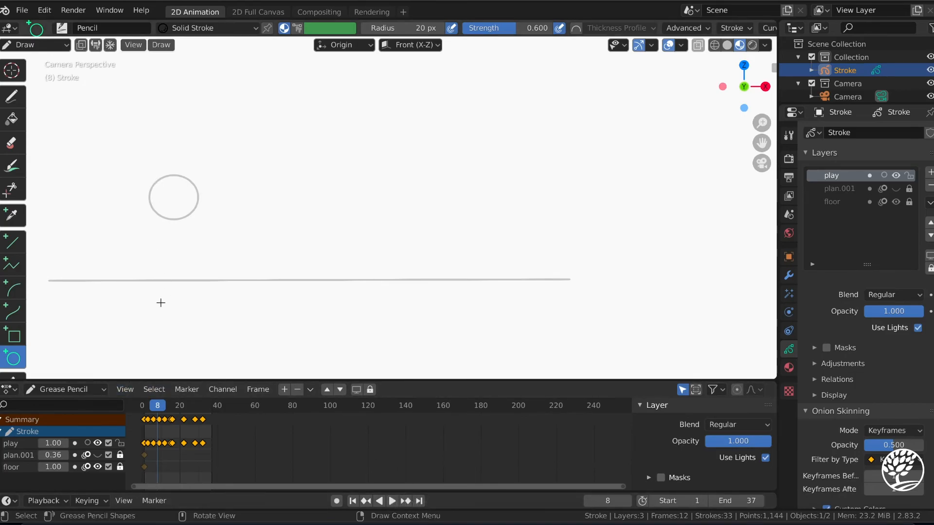
left_click(58, 46)
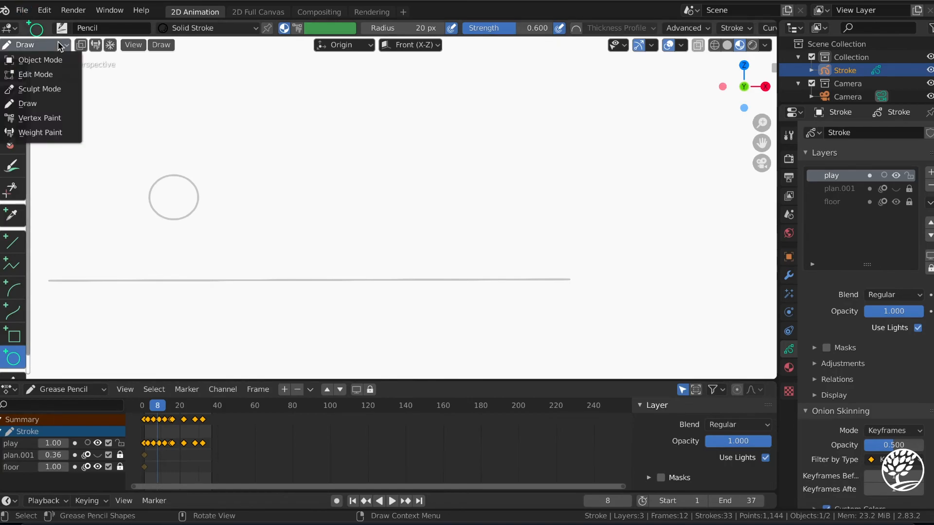
left_click(50, 75)
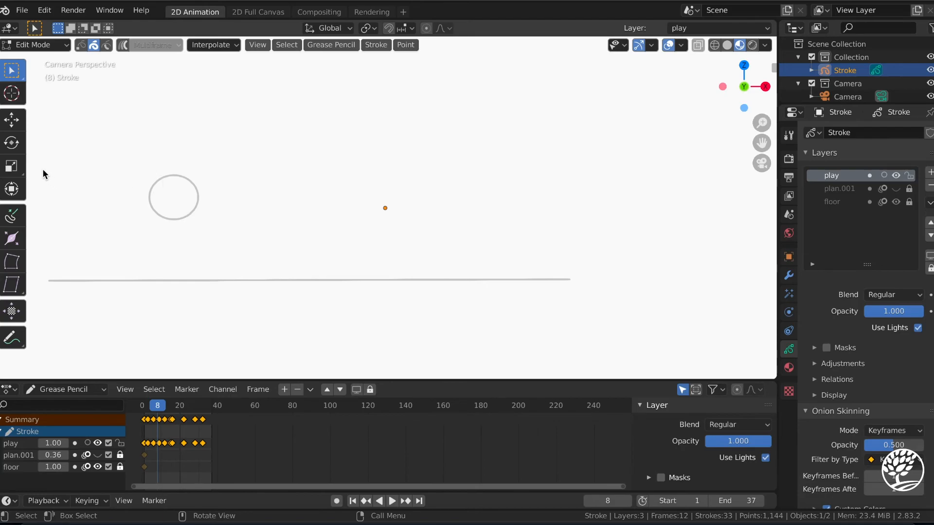
- Select the entire ball stroke on frame 8 and turn on onion skinning for the play layer
left_click(184, 175)
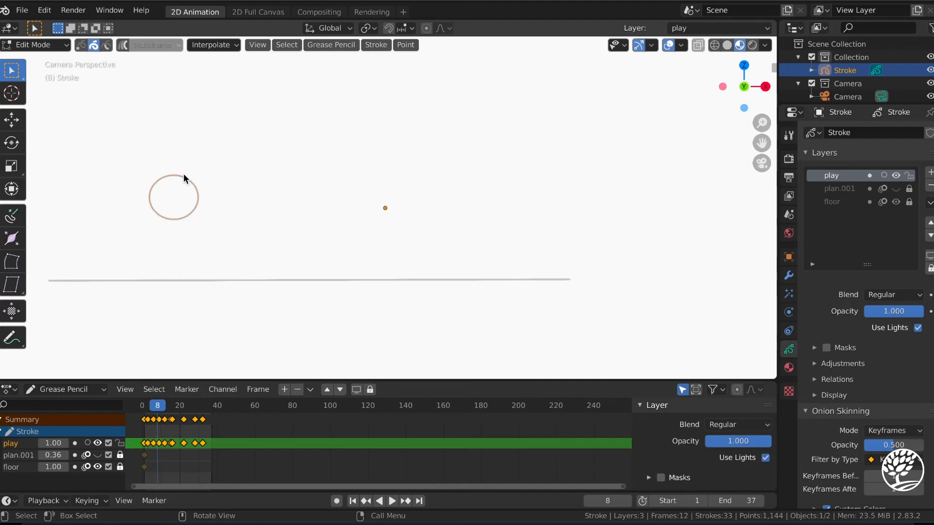
left_click_drag(104, 159, 236, 223)
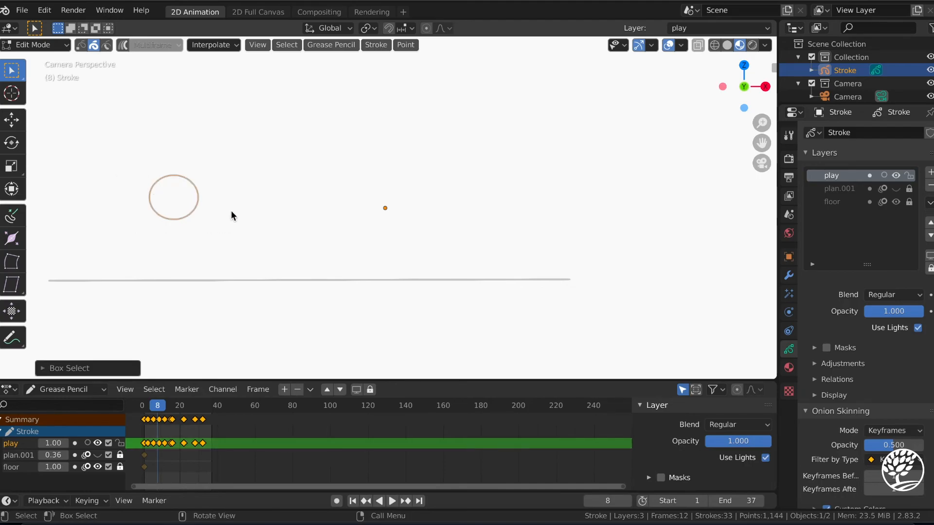
left_click(883, 175)
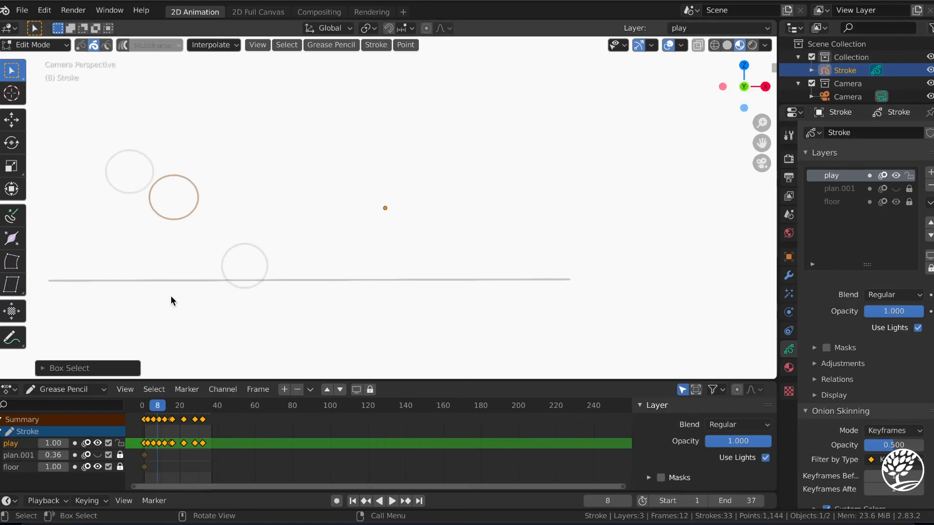
- Squash the selected ball slightly along global Z and rotate it about -114° so the oval tilts along its falling path
key("s")
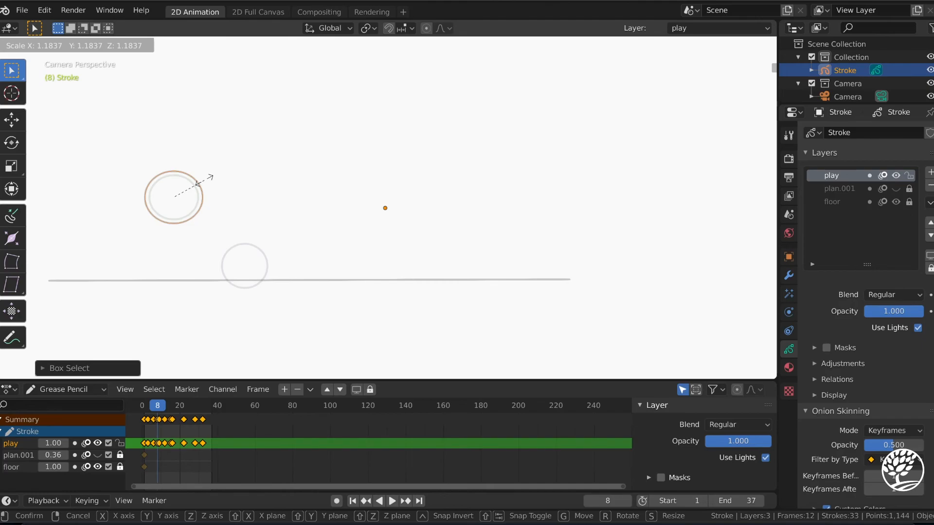
key("z")
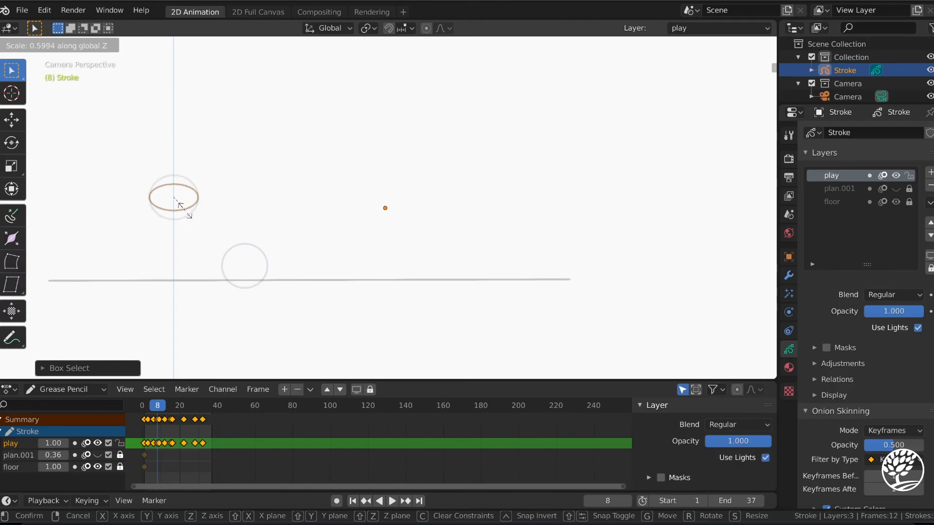
left_click(198, 208)
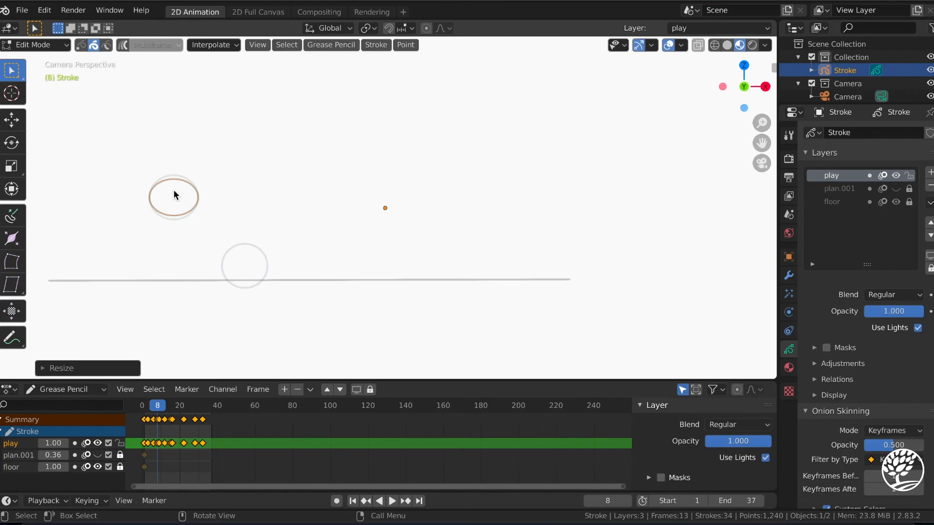
key("r")
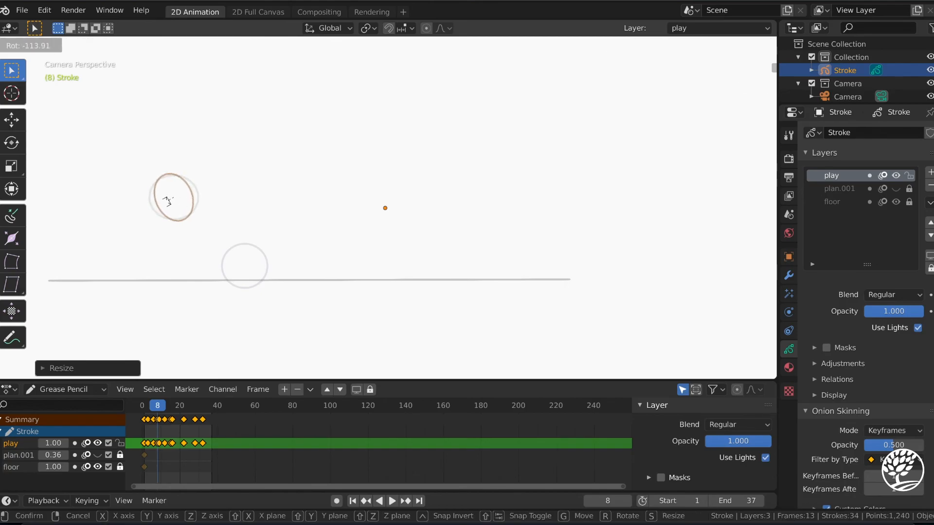
left_click(168, 203)
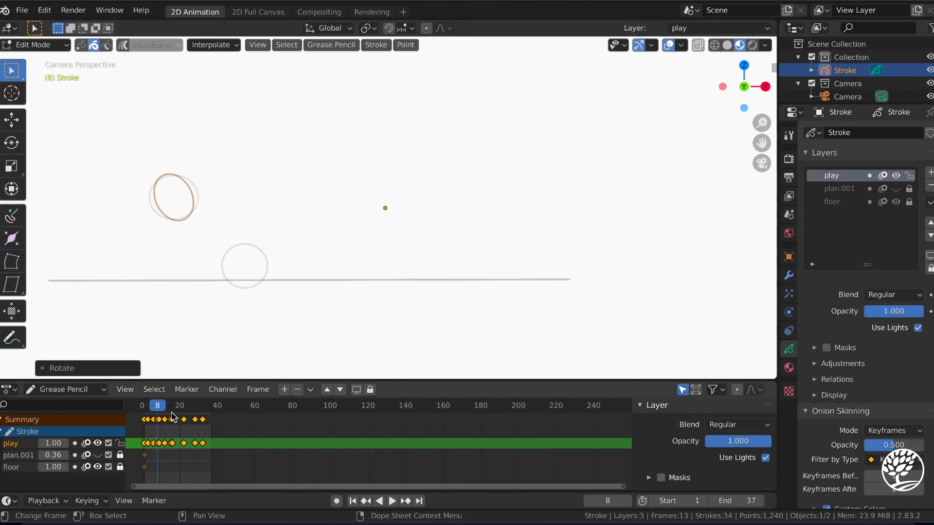
- Turn off the play layer's onion skinning and preview the looping bounce from frame 0, stopping and replaying it once
left_click_drag(162, 409, 142, 407)
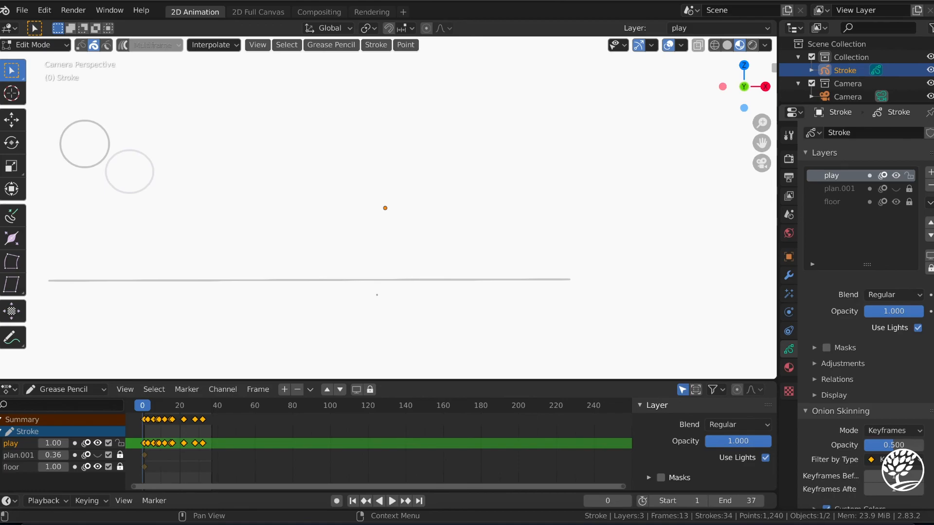
left_click(882, 175)
key("space")
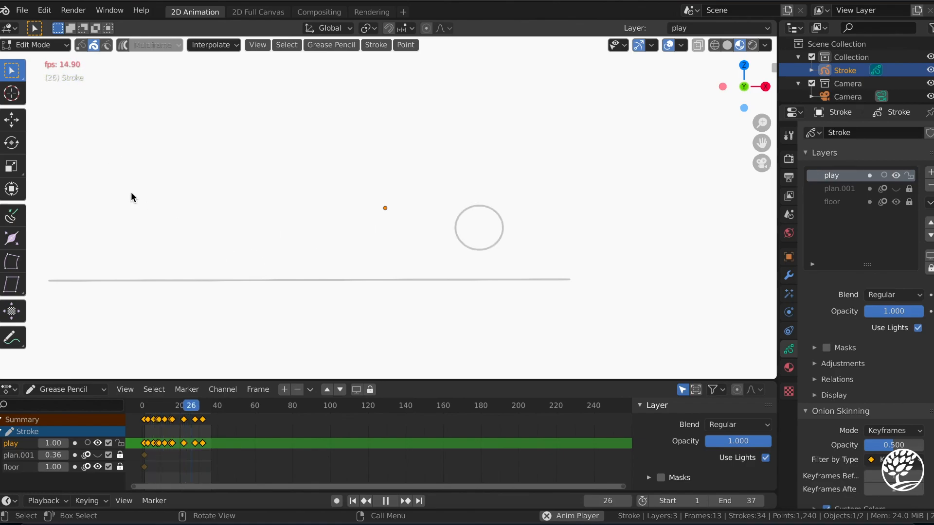
key("space")
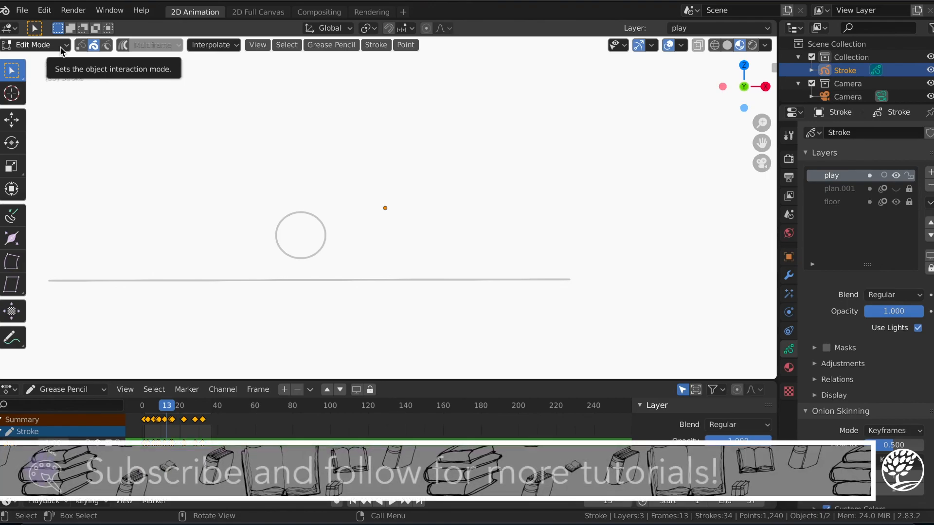
key("space")
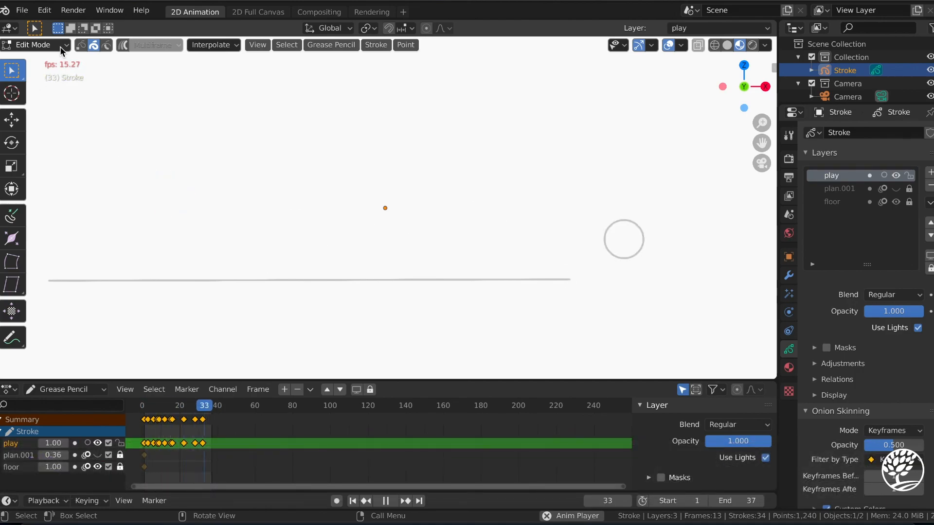
key("space")
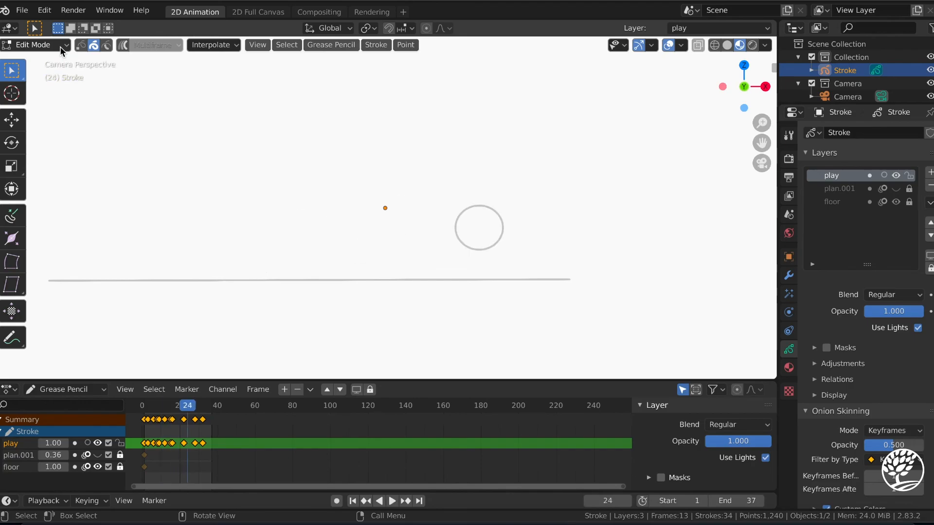